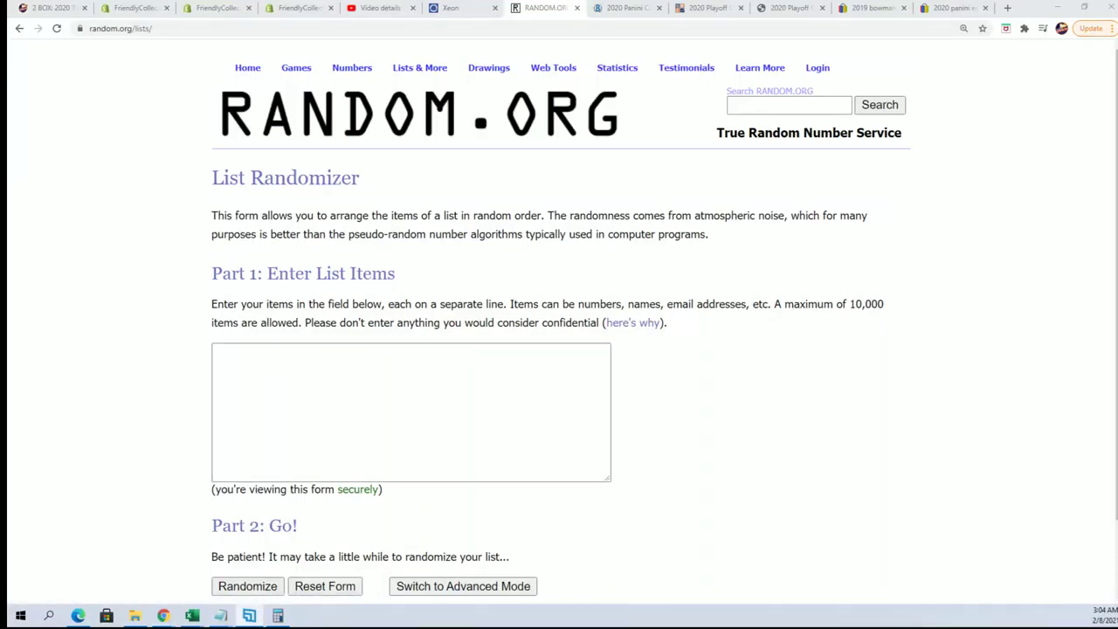
- Copy the 100 owner names from the Notepad list
key(alt+Tab)
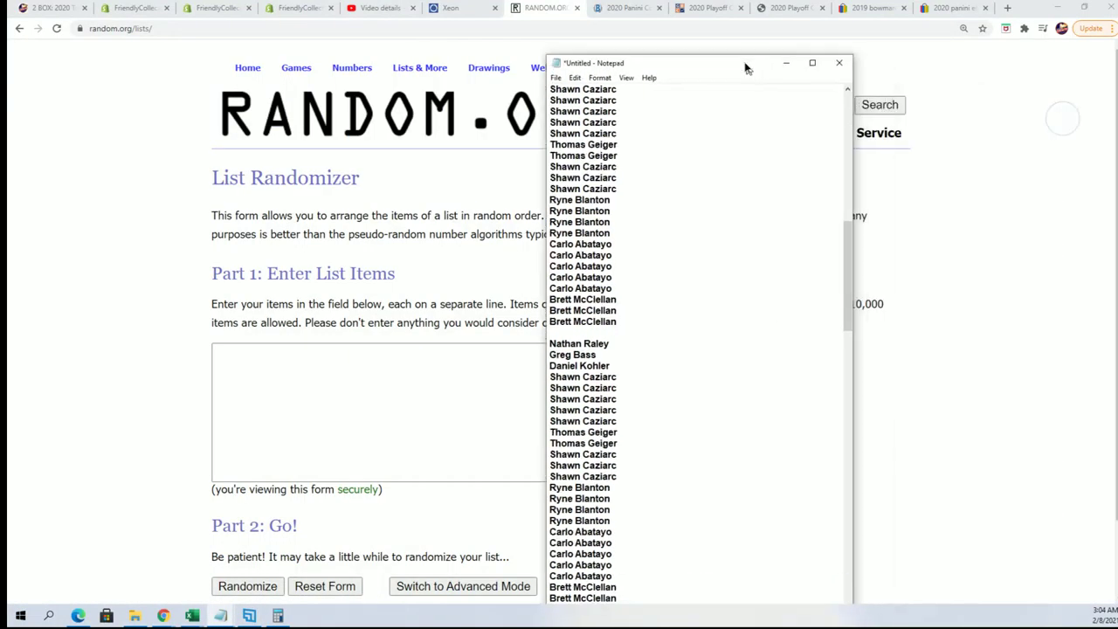
drag(744, 67, 721, 26)
scroll(702, 412, down, 5)
scroll(600, 382, down, 5)
scroll(671, 415, down, 7)
mouse_move(596, 440)
mouse_down()
mouse_move(655, 26)
mouse_move(528, 73)
mouse_up()
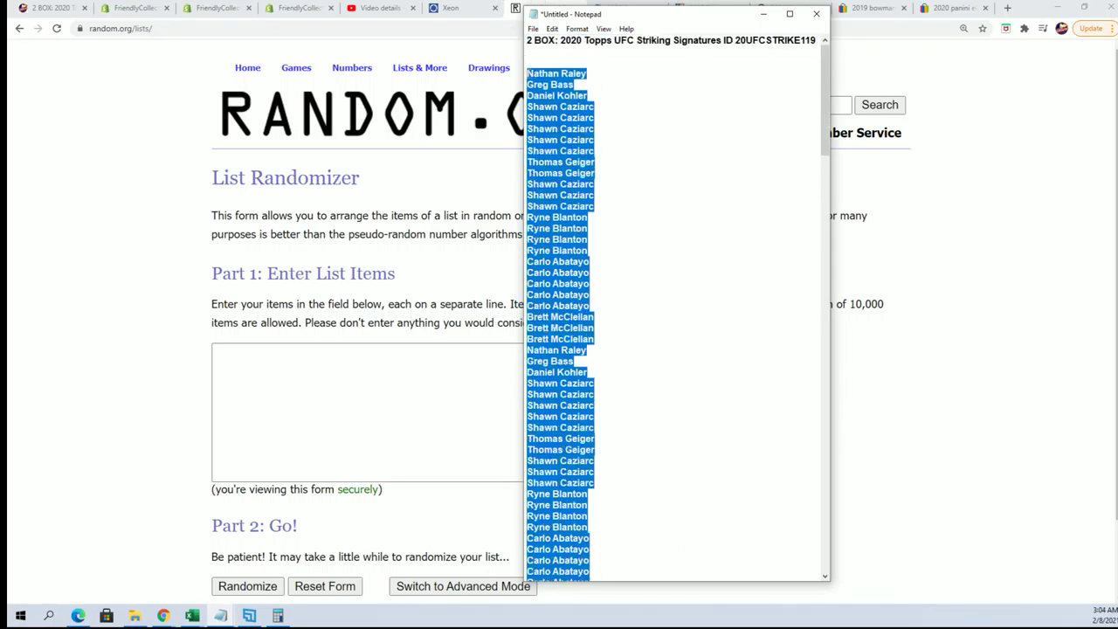
right_click(530, 94)
click(654, 133)
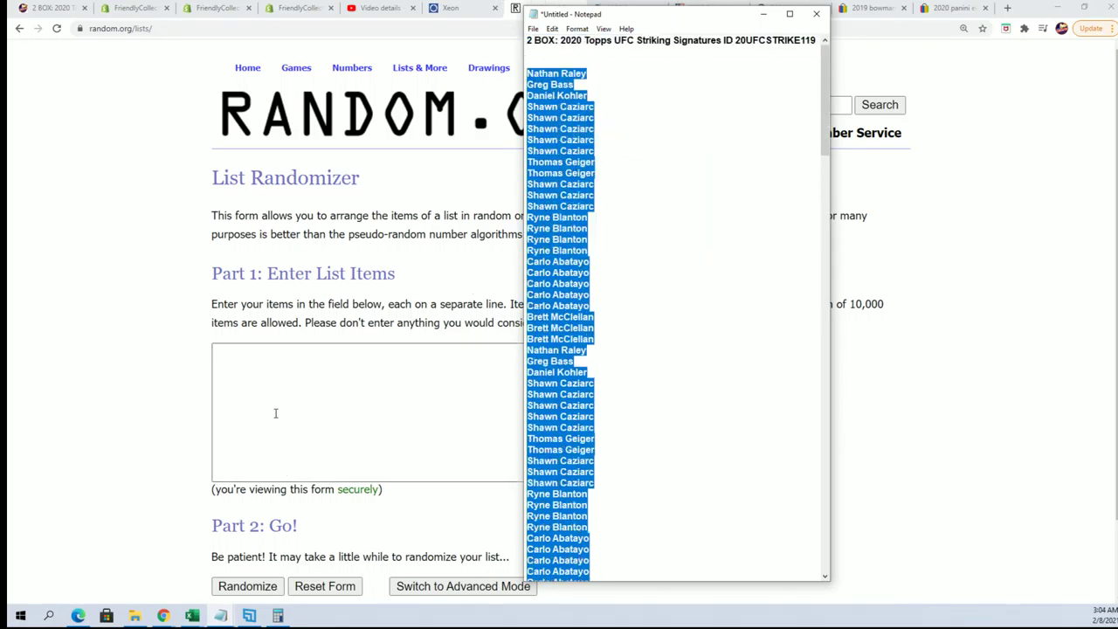
- Paste the names into RANDOM.ORG's List Randomizer and randomize them, checking the 100-item count
click(254, 349)
right_click(253, 349)
click(292, 444)
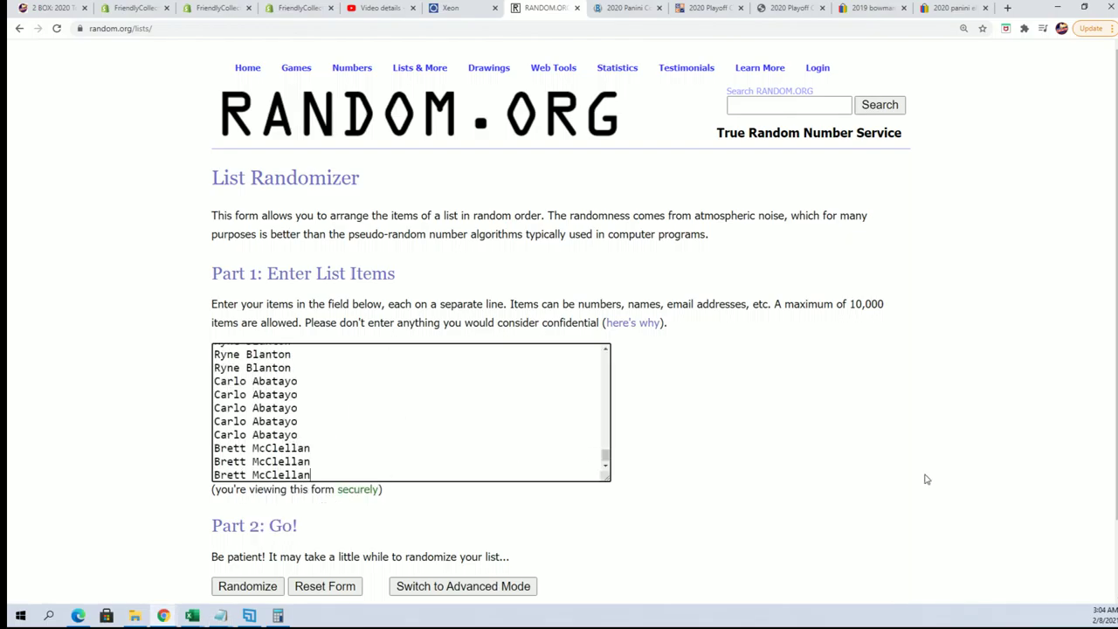
scroll(254, 452, down, 1)
click(245, 494)
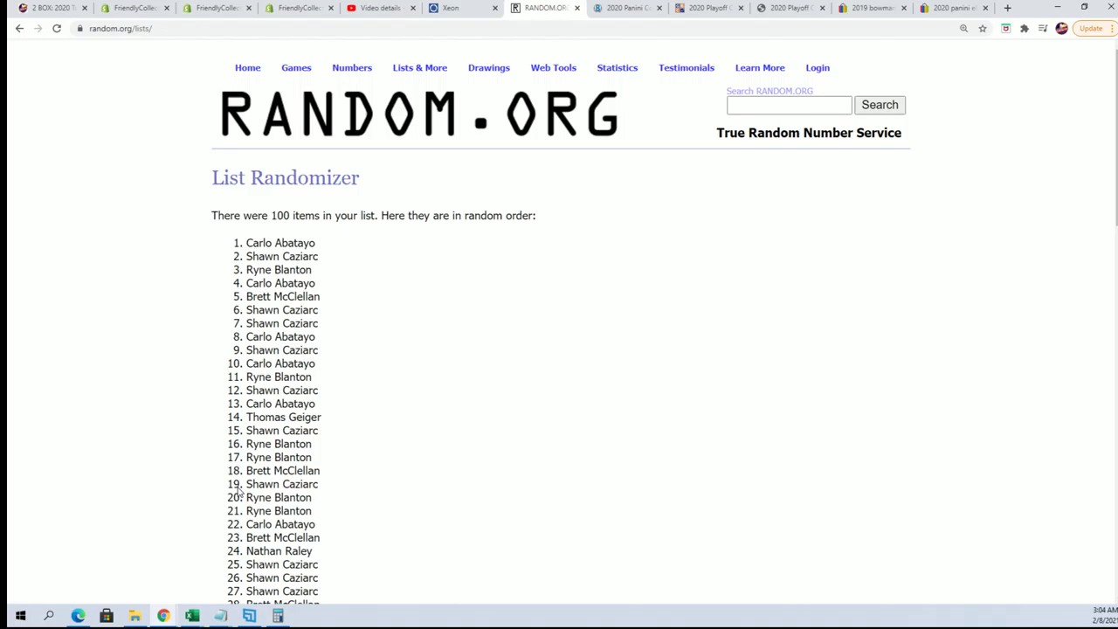
drag(294, 214, 272, 227)
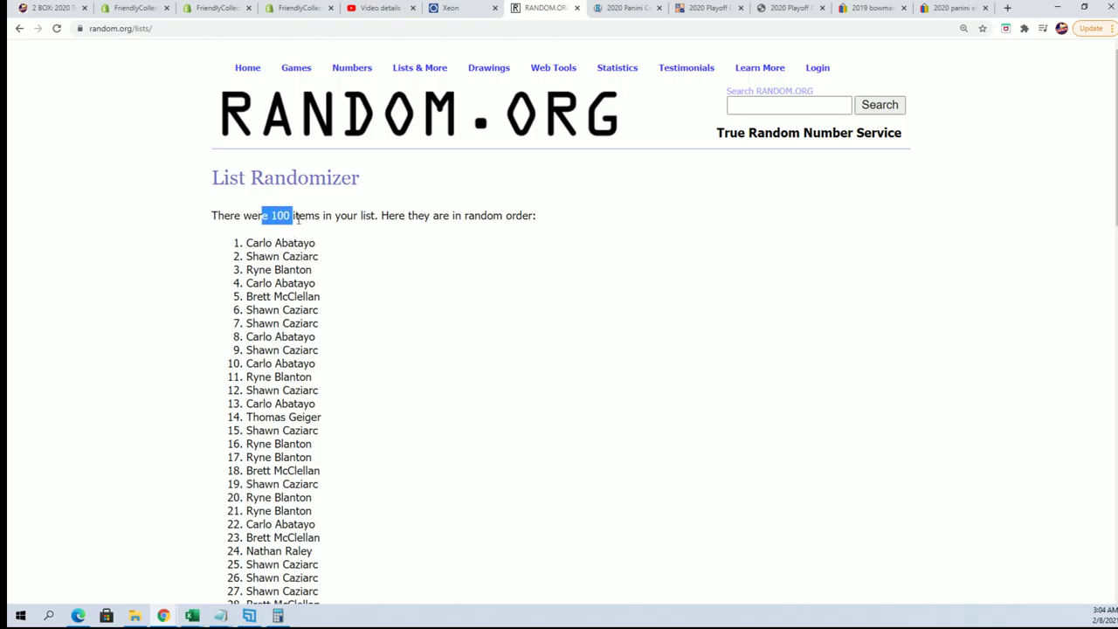
click(52, 8)
- Review the Striking Signatures checklist, then select the first 25 owner names in Notepad
scroll(669, 437, up, 8)
scroll(670, 437, up, 15)
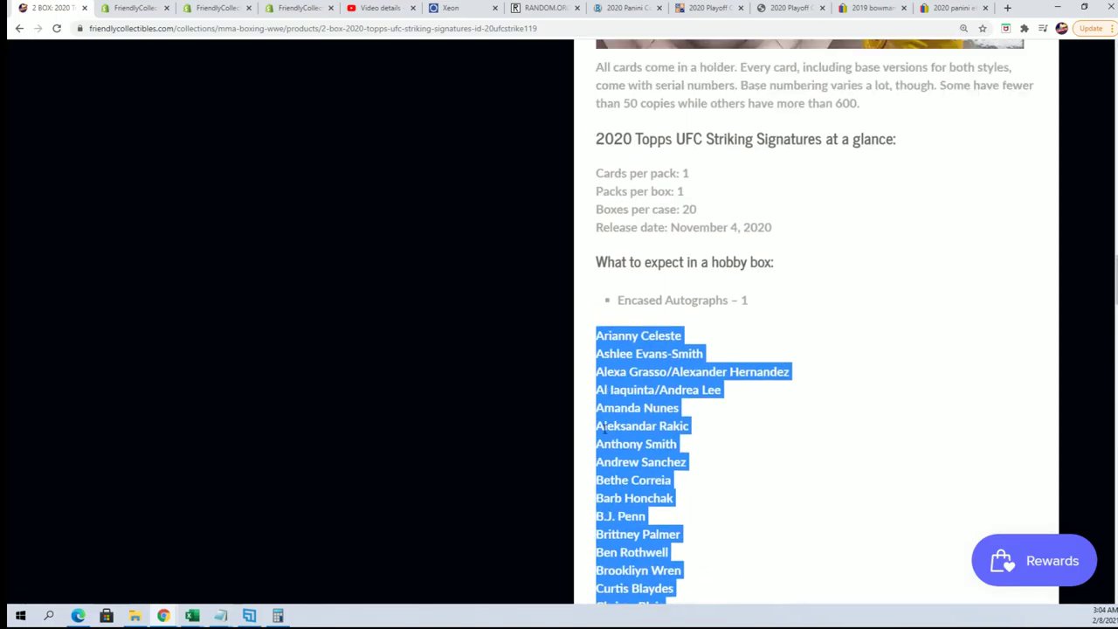
scroll(604, 425, down, 1)
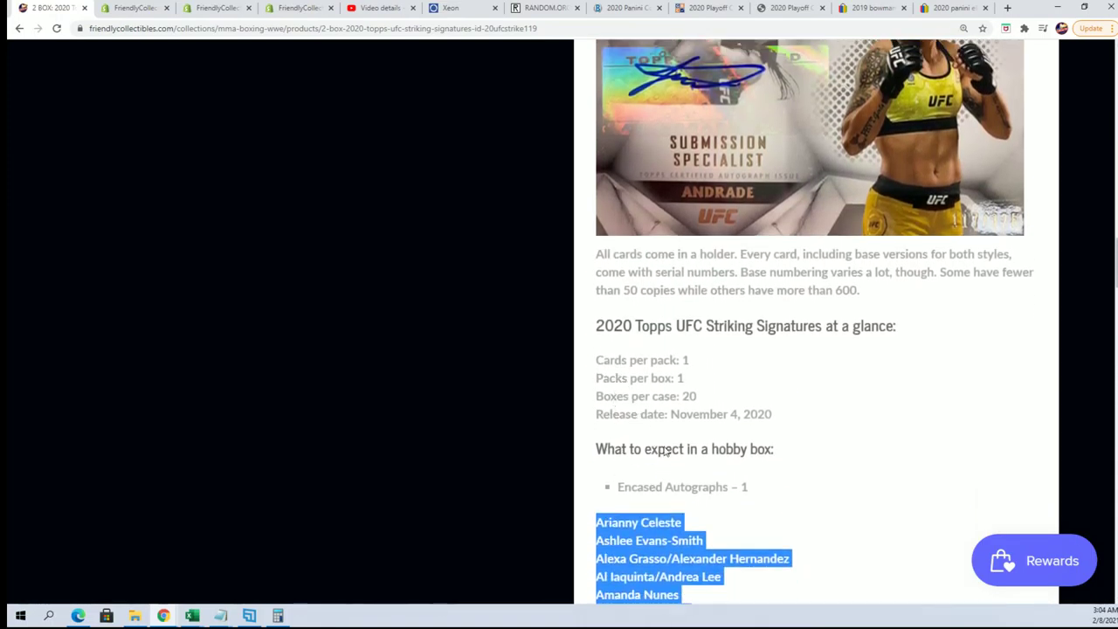
scroll(638, 420, up, 6)
scroll(651, 463, up, 10)
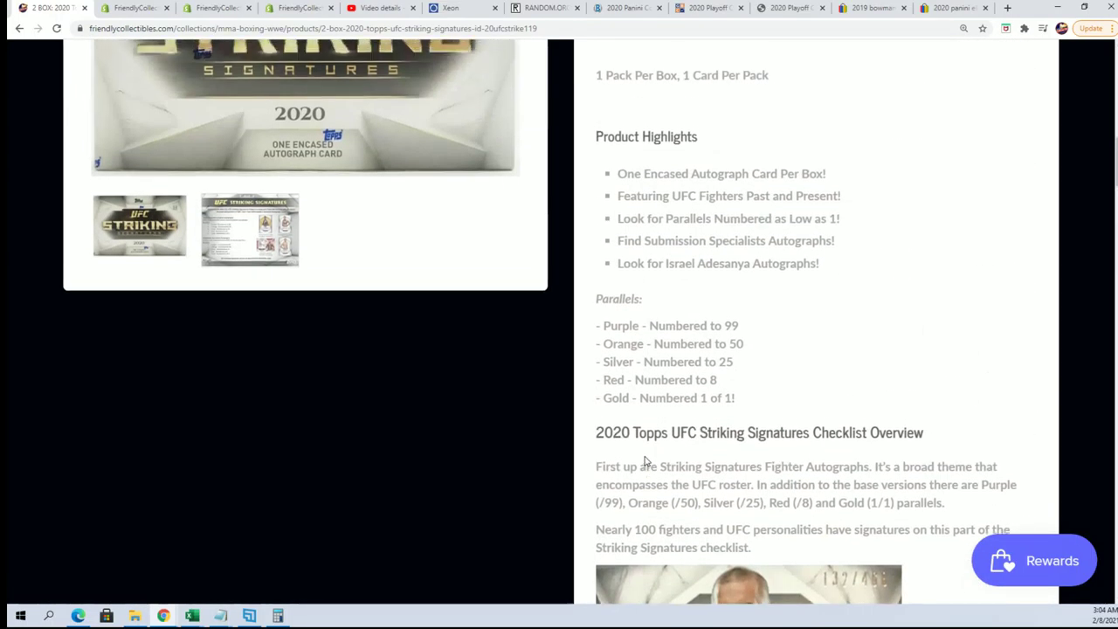
scroll(645, 461, up, 2)
click(248, 616)
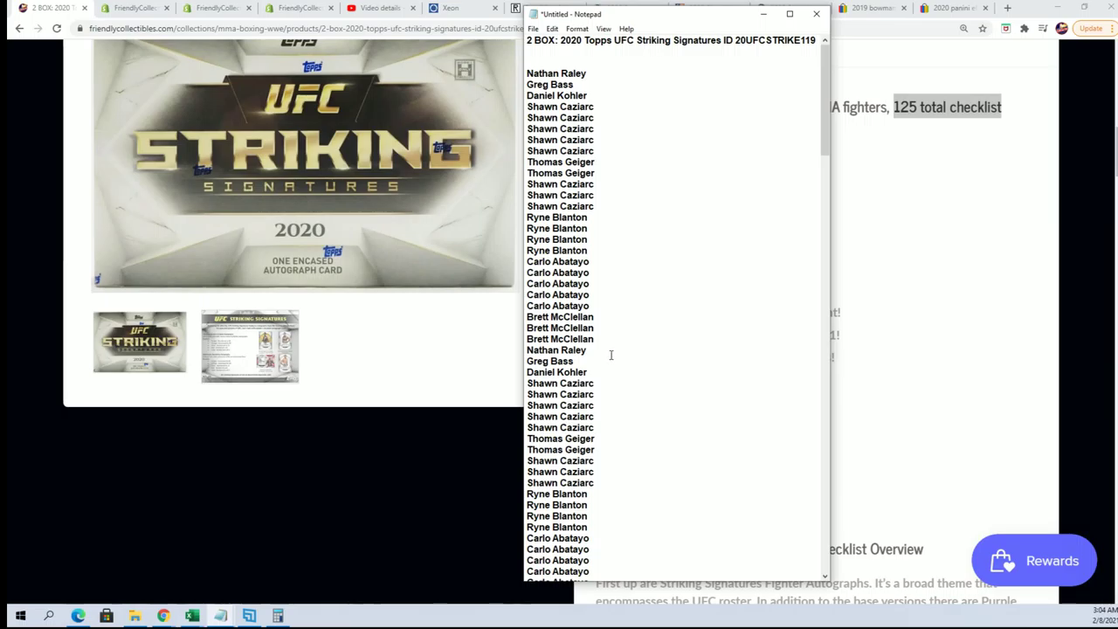
mouse_move(601, 336)
mouse_down()
mouse_move(559, 106)
mouse_move(526, 74)
mouse_up()
- Duplicate the 25-name owner block below the Notepad list to reach 125 names
right_click(551, 85)
click(563, 121)
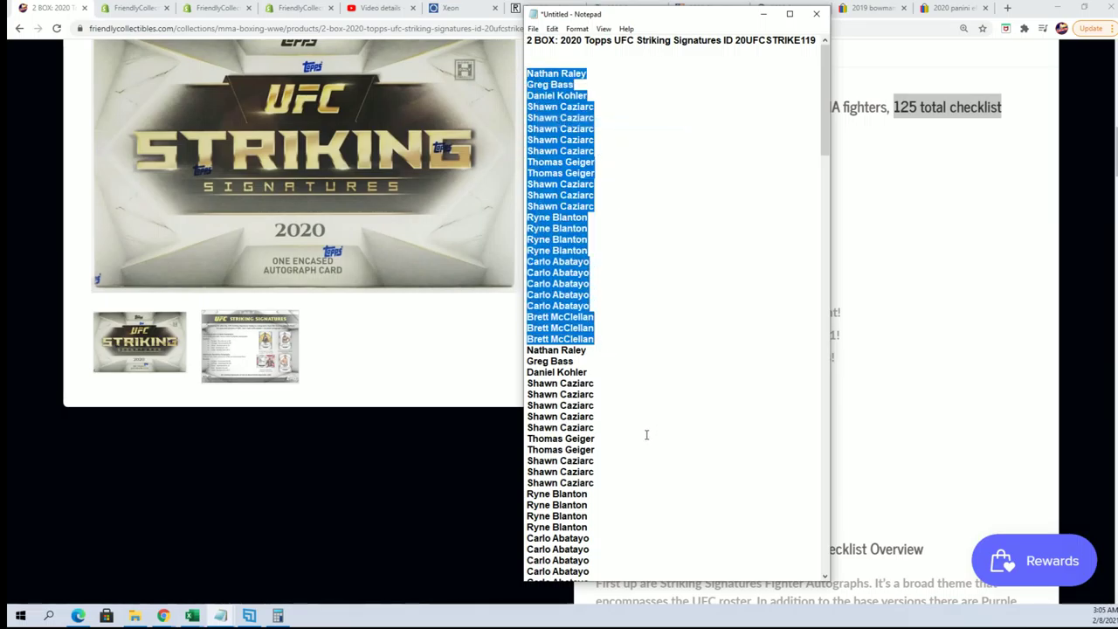
scroll(661, 464, down, 4)
click(631, 509)
scroll(626, 512, down, 3)
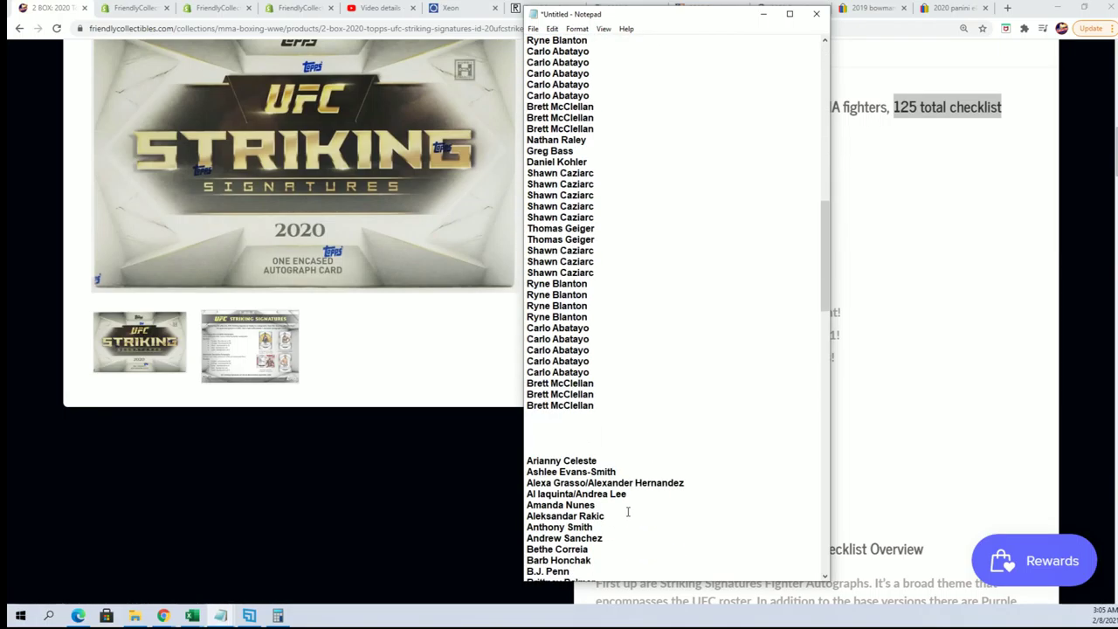
right_click(544, 380)
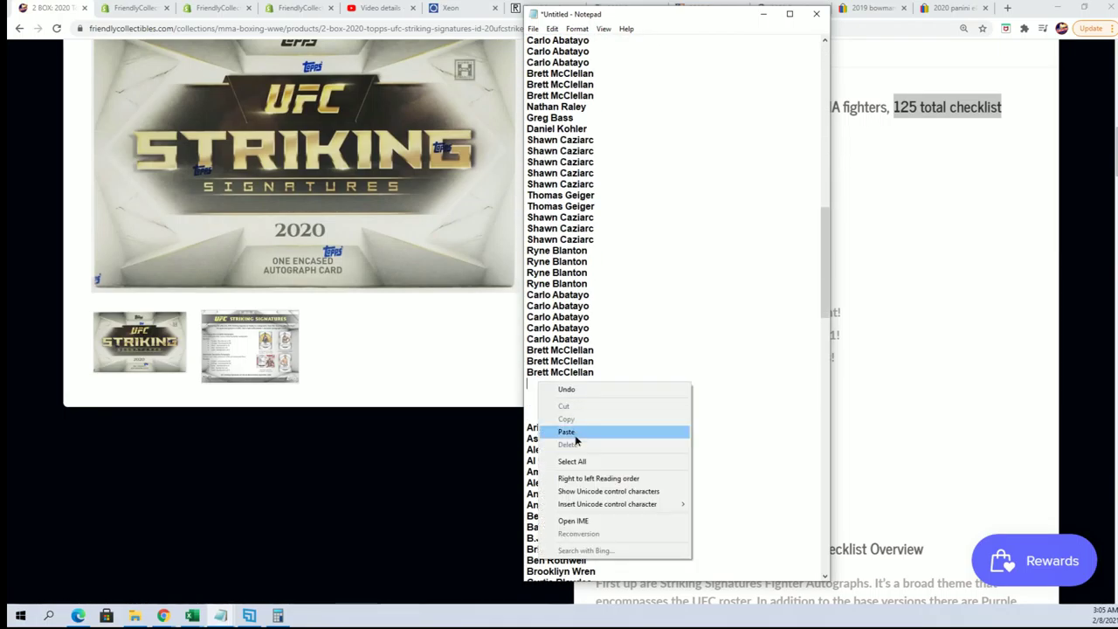
click(576, 432)
- Copy all 125 names into the List Randomizer and randomize them
scroll(626, 455, down, 5)
mouse_move(595, 404)
mouse_down()
mouse_move(576, 279)
mouse_move(576, 33)
mouse_up()
key(ctrl+c)
click(546, 8)
click(349, 350)
key(ctrl+v)
click(240, 472)
scroll(300, 379, down, 20)
- Reshuffle the 125 owner names four more times, reaching 7 randomizations
key(Home)
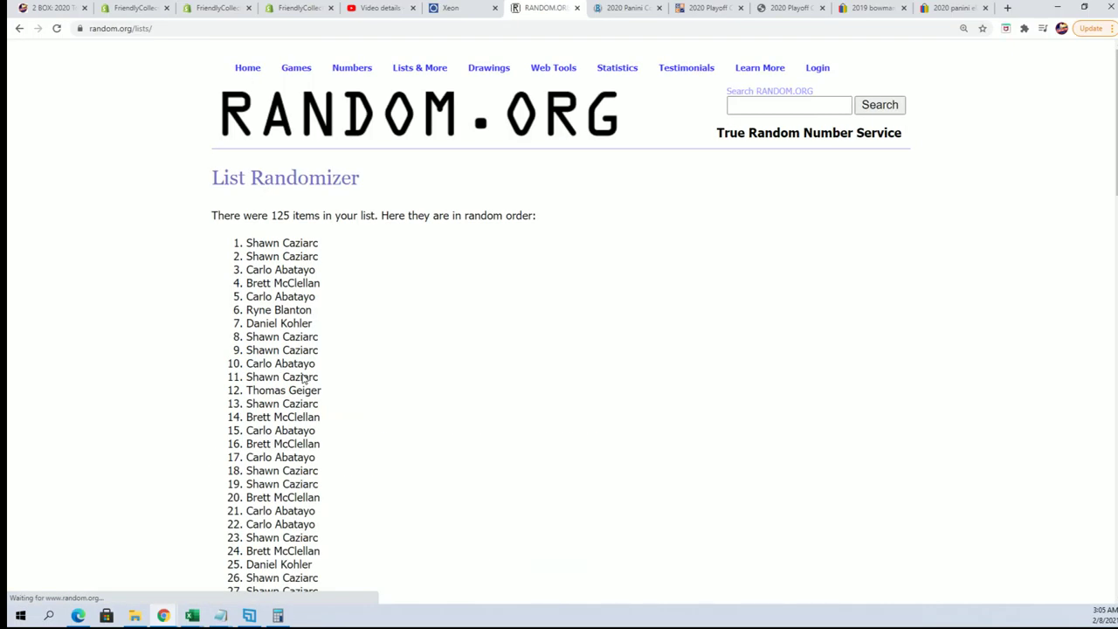
scroll(310, 375, down, 18)
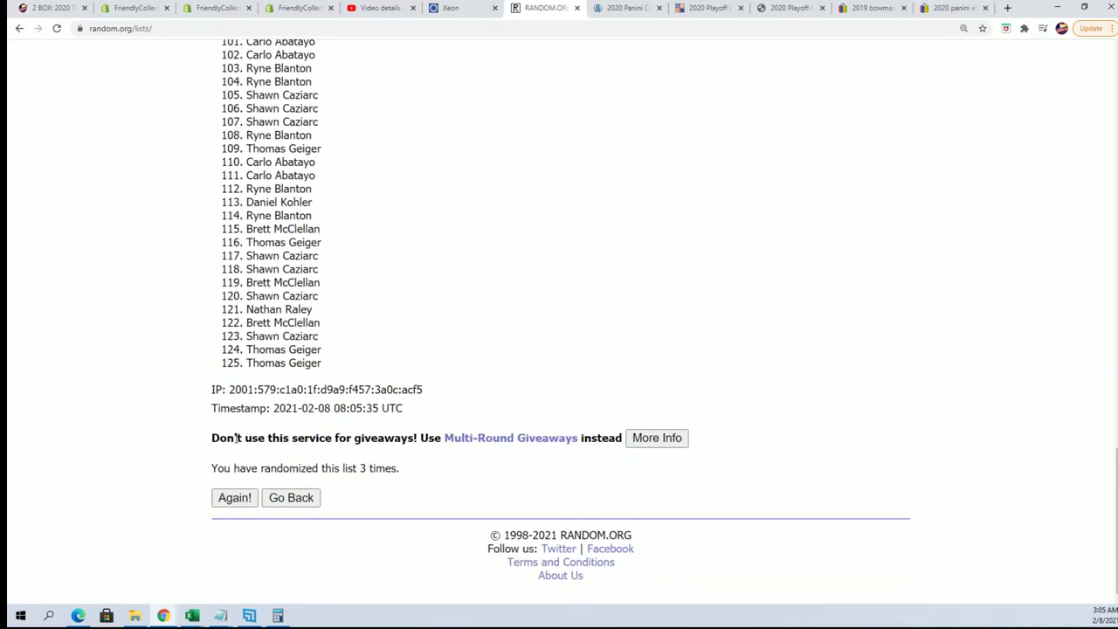
click(234, 497)
scroll(338, 370, down, 17)
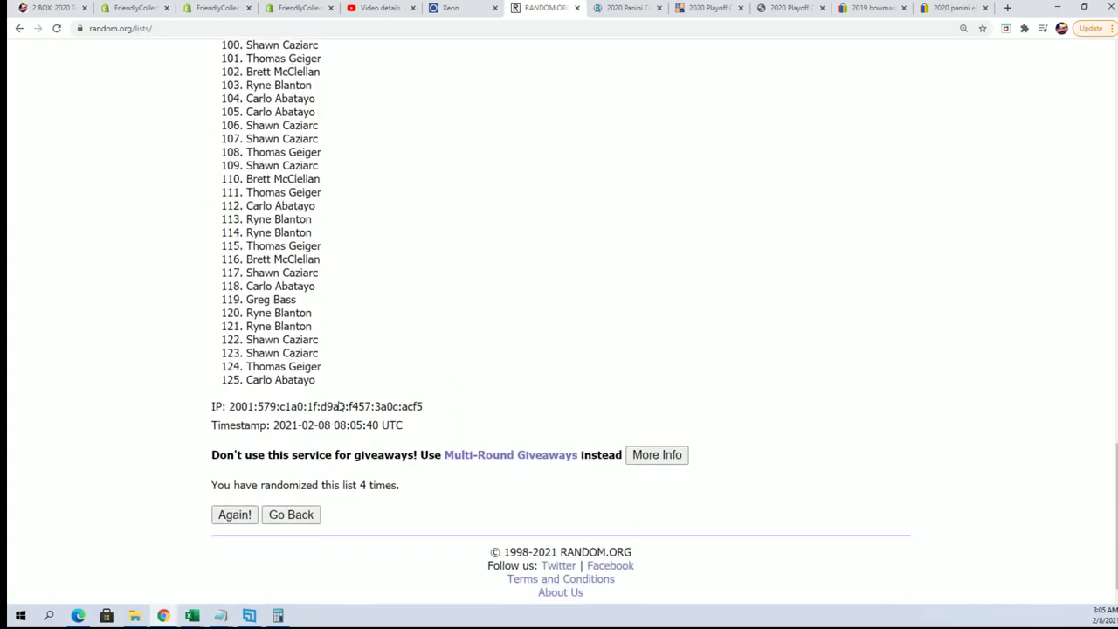
scroll(339, 405, down, 1)
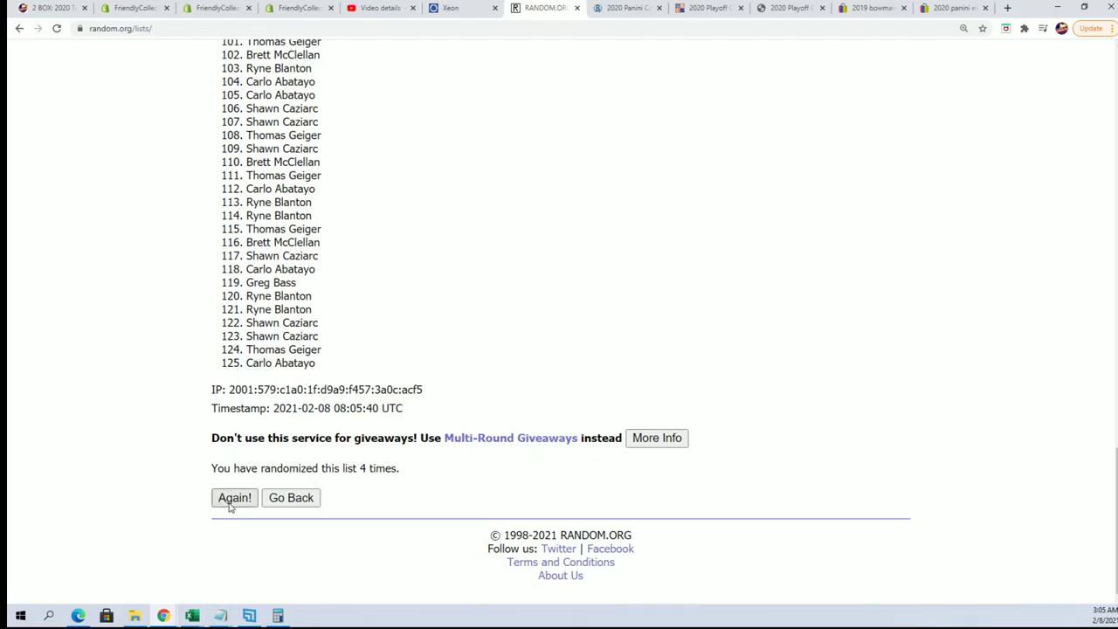
click(231, 501)
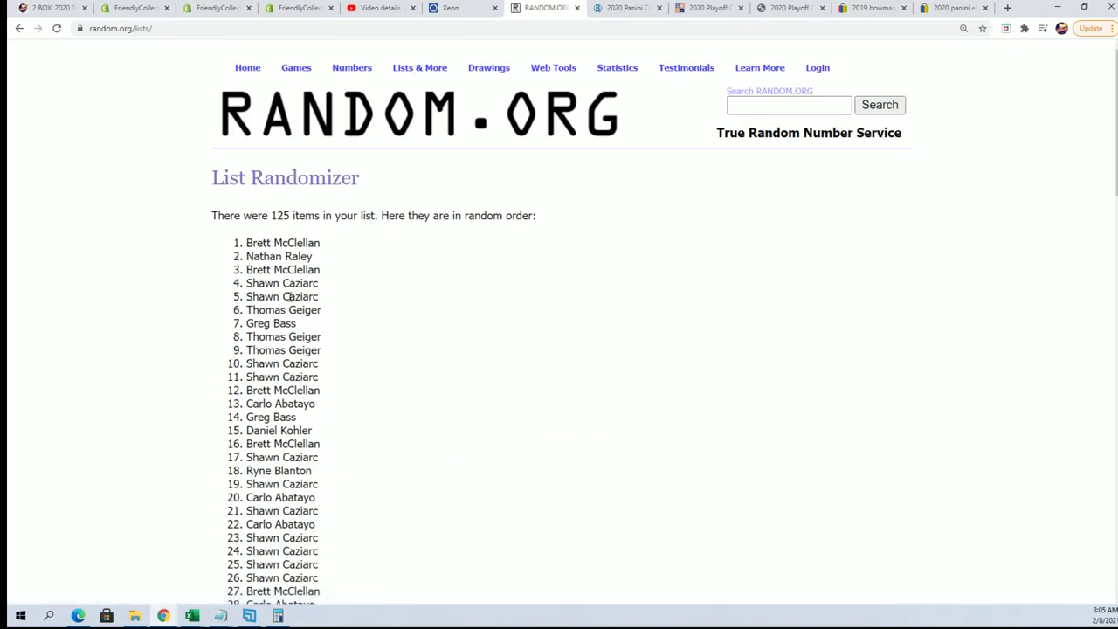
scroll(282, 297, down, 17)
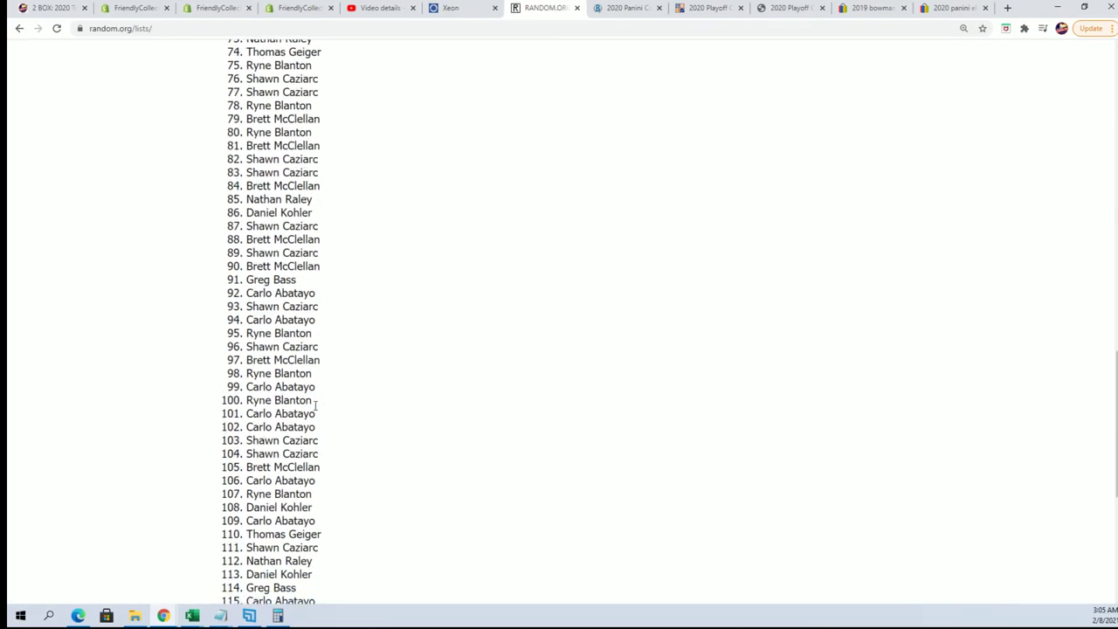
scroll(312, 407, down, 1)
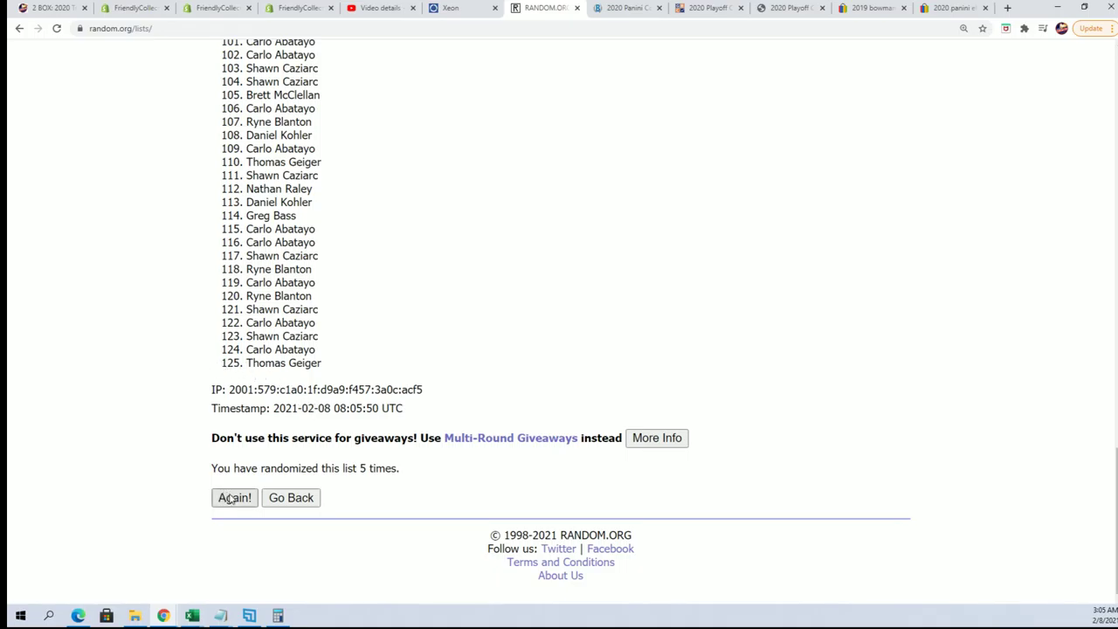
click(234, 498)
scroll(326, 367, down, 18)
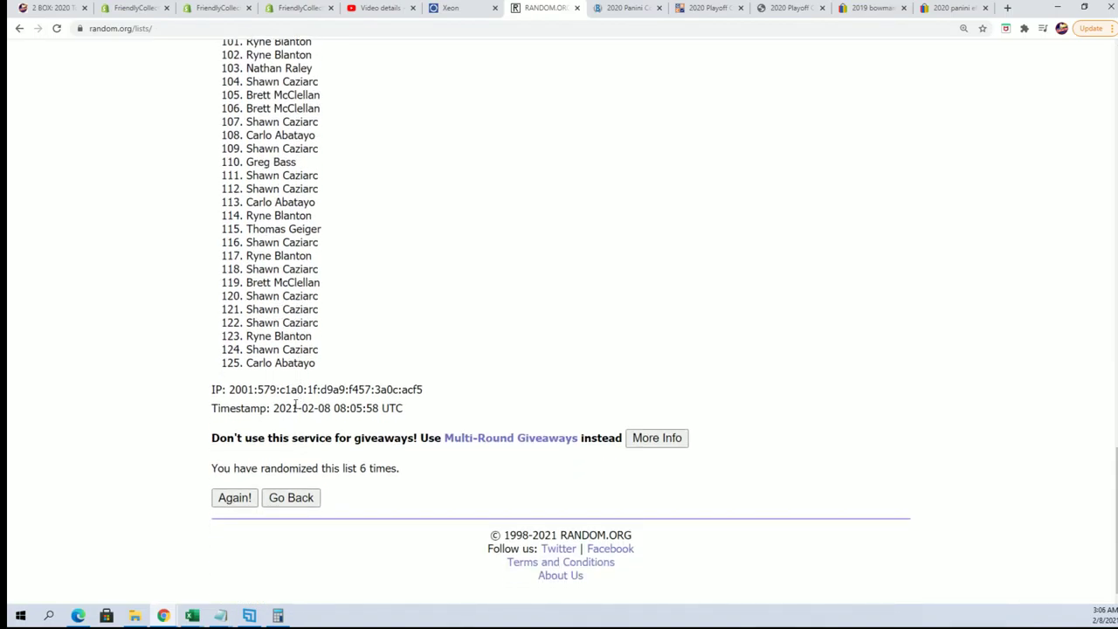
scroll(295, 404, up, 1)
scroll(262, 472, down, 1)
click(229, 504)
scroll(349, 332, down, 2)
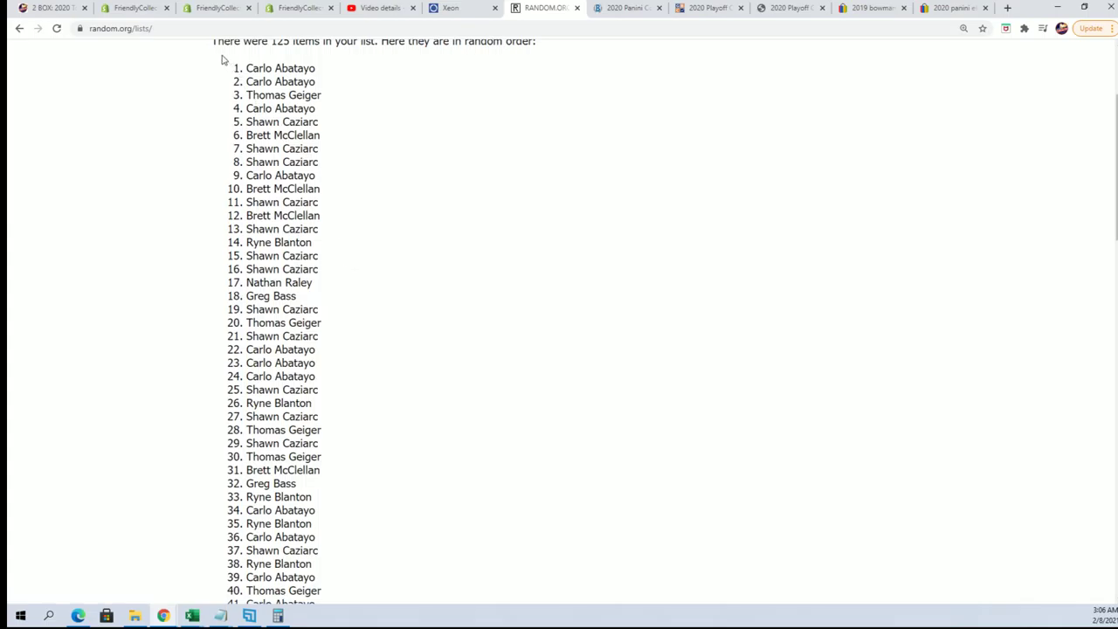
- Copy the whole randomized owner list and switch to the spreadsheet
mouse_move(222, 59)
mouse_down()
mouse_move(364, 197)
mouse_move(331, 603)
mouse_move(319, 362)
mouse_up()
right_click(297, 346)
click(317, 358)
scroll(569, 492, up, 1)
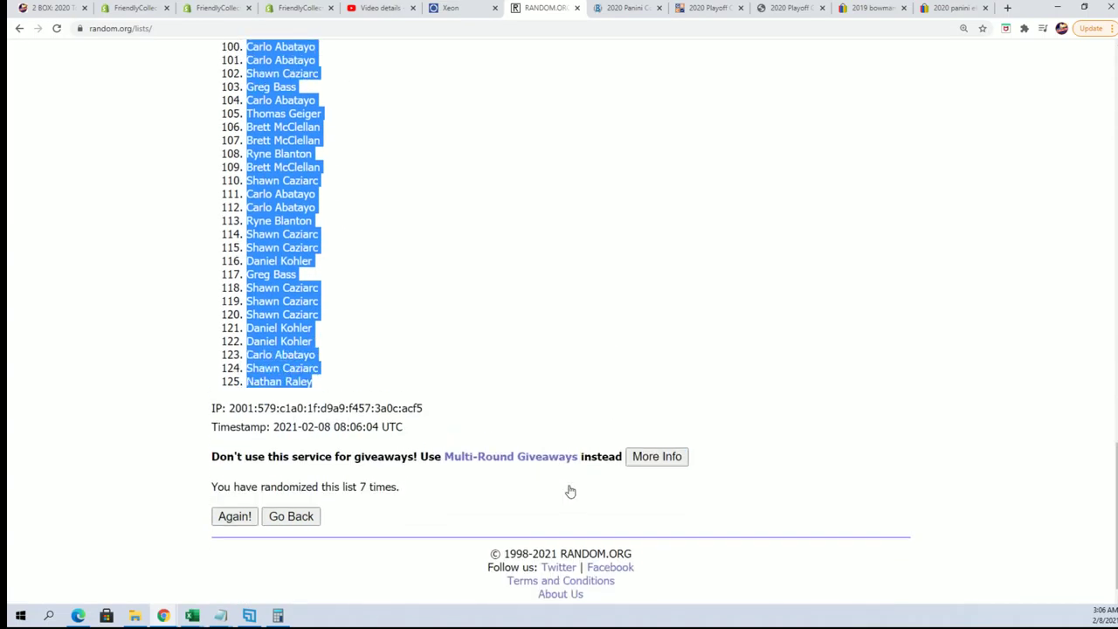
scroll(559, 492, up, 15)
scroll(547, 491, down, 1)
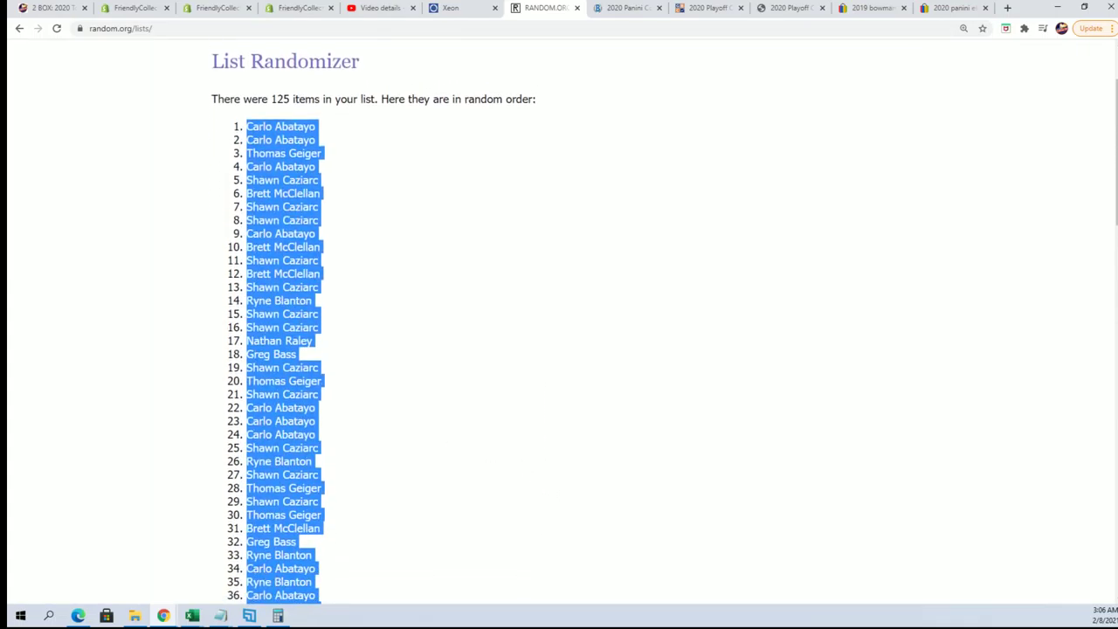
key(alt+Tab)
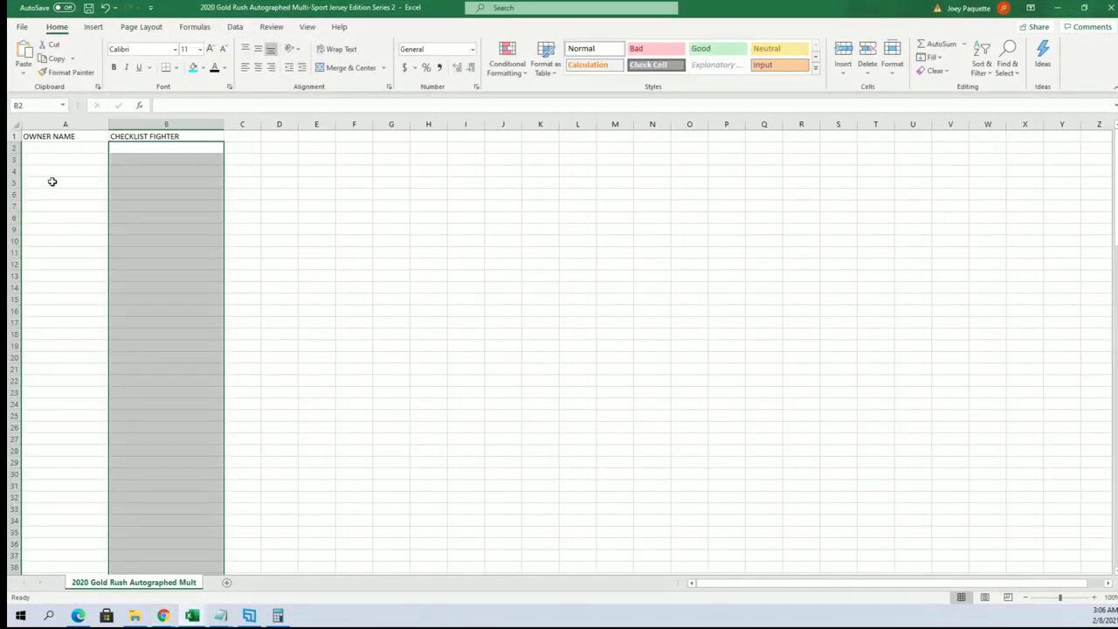
- Paste the shuffled owner names into A2 as Text via Paste Special, then select B2
click(50, 148)
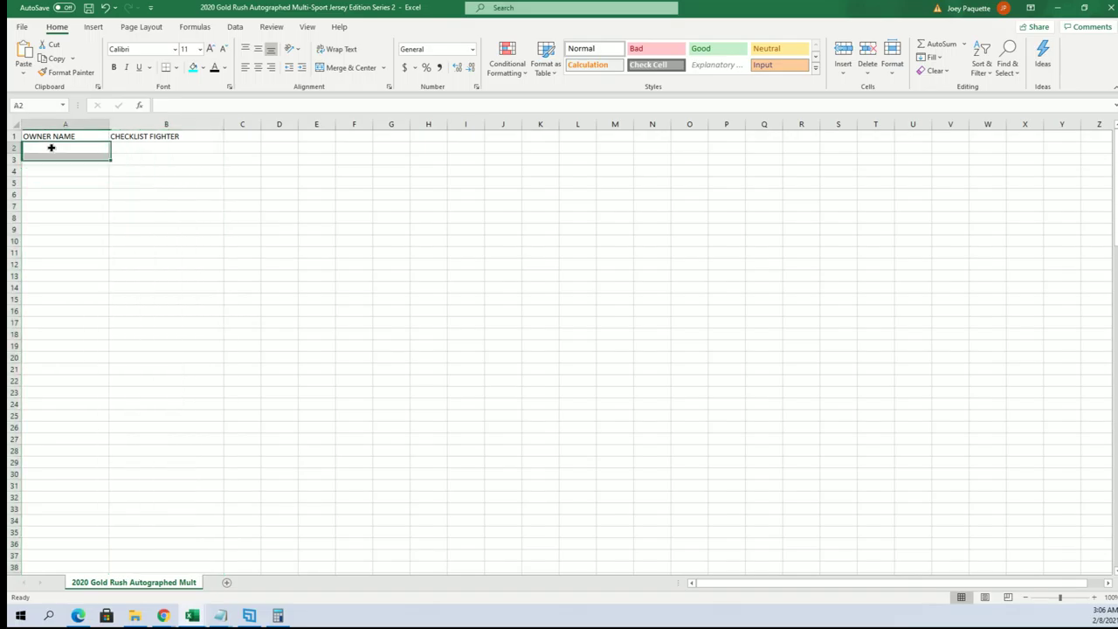
right_click(52, 149)
click(103, 225)
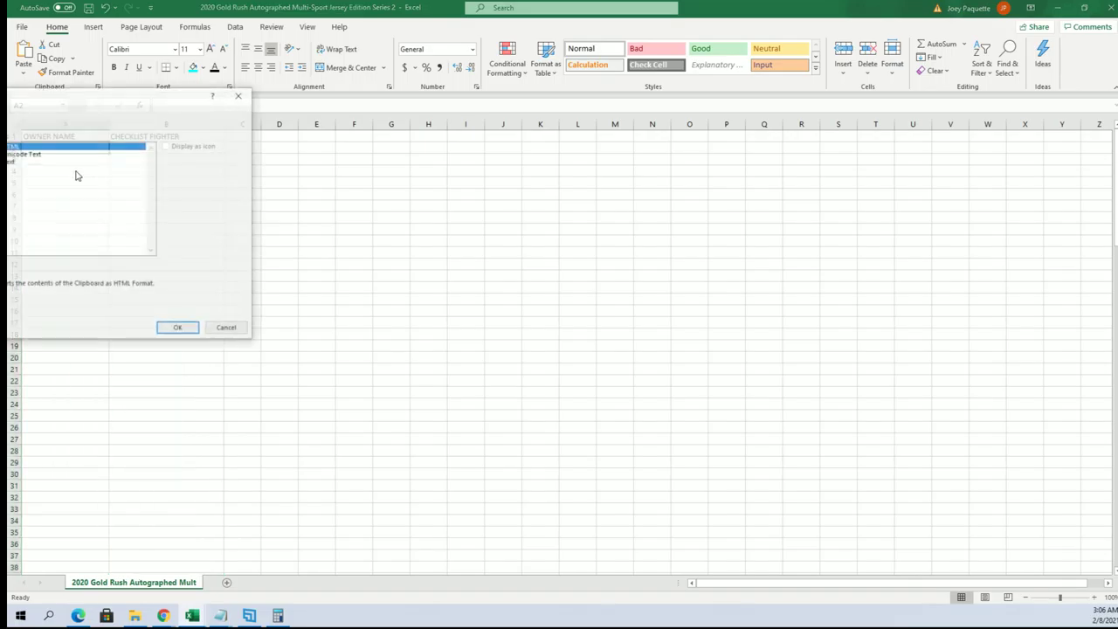
click(19, 163)
click(178, 329)
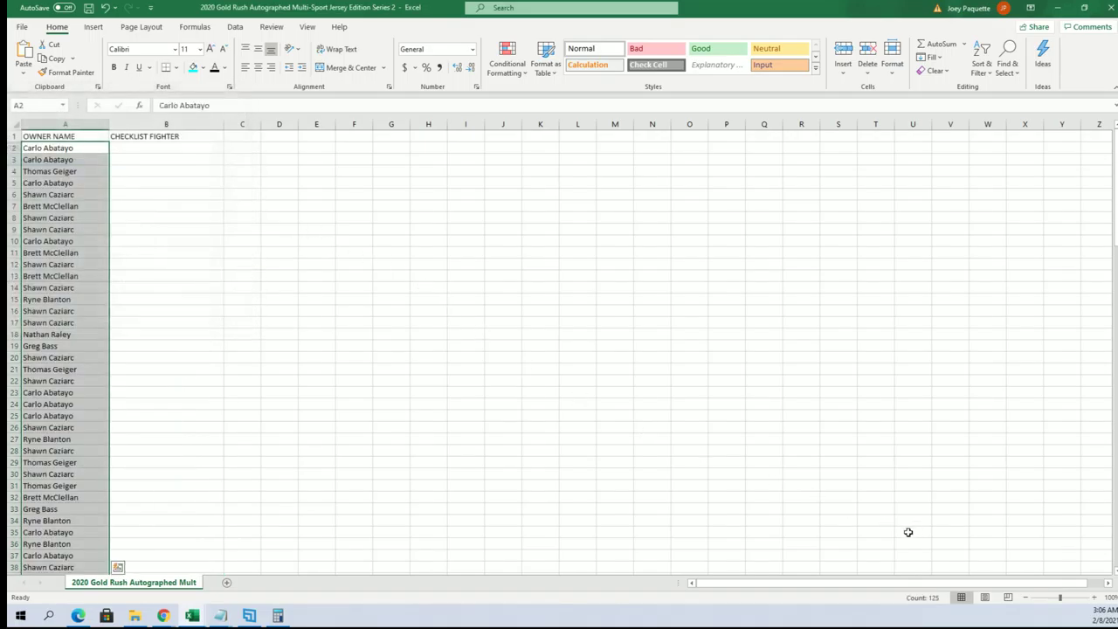
scroll(900, 559, up, 4)
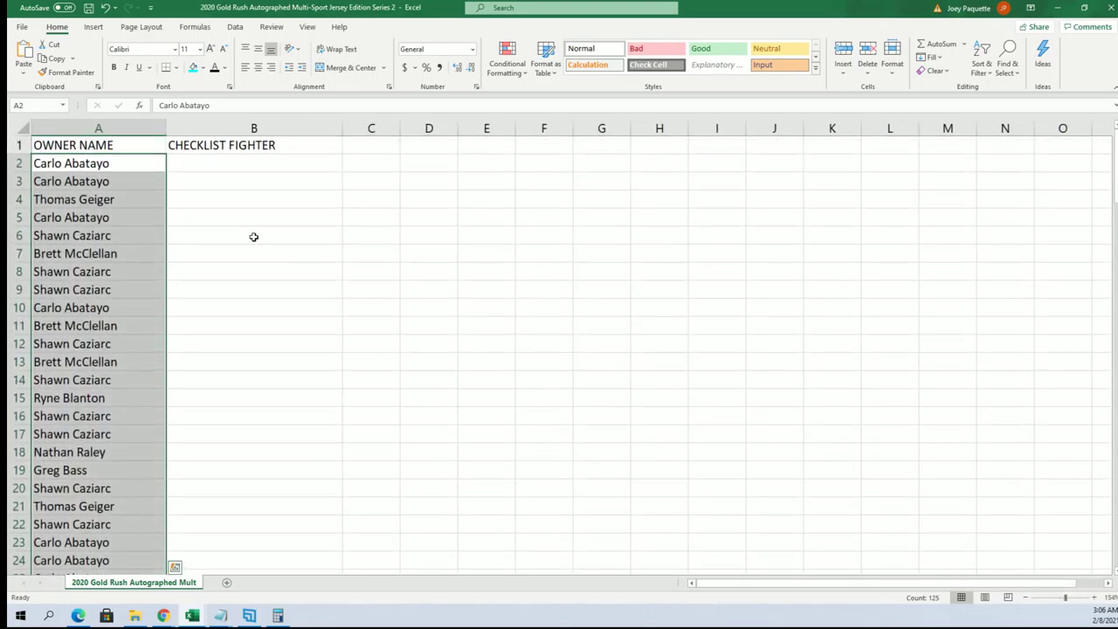
click(205, 170)
- Open a fresh List Randomizer and copy fighter names Arianny Celeste through Zak Cummings from Notepad
click(1056, 7)
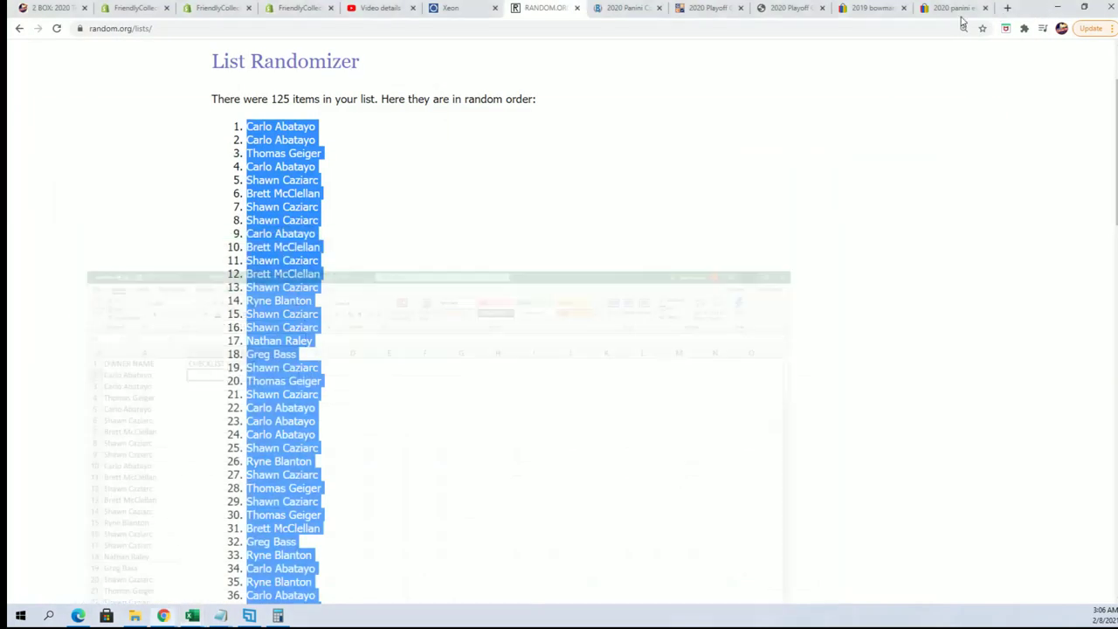
click(412, 86)
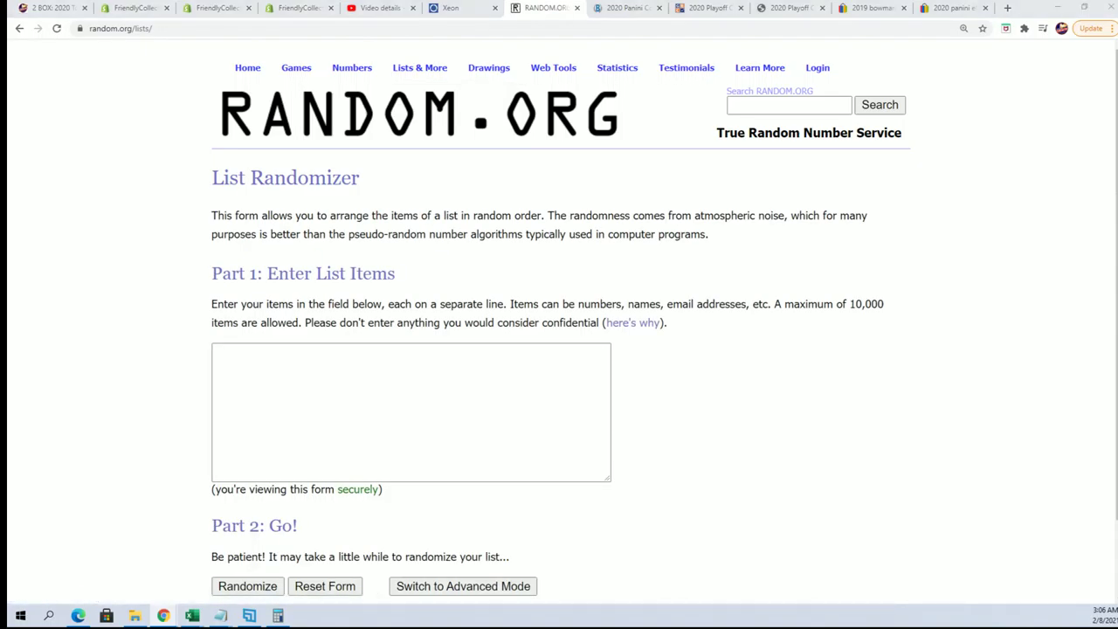
click(220, 616)
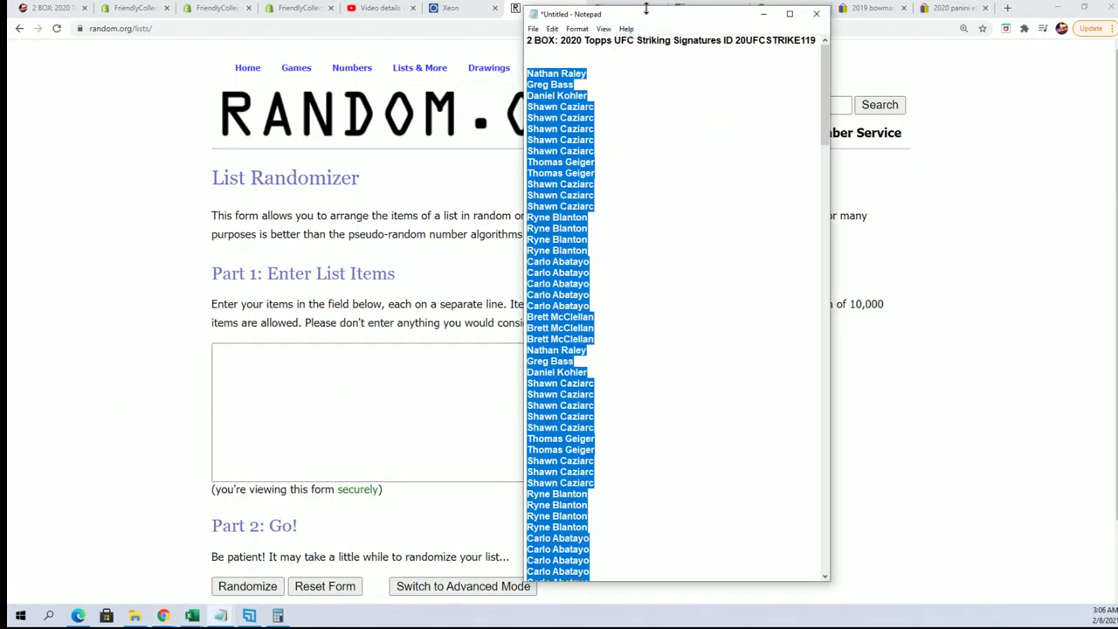
double_click(646, 9)
scroll(669, 437, down, 15)
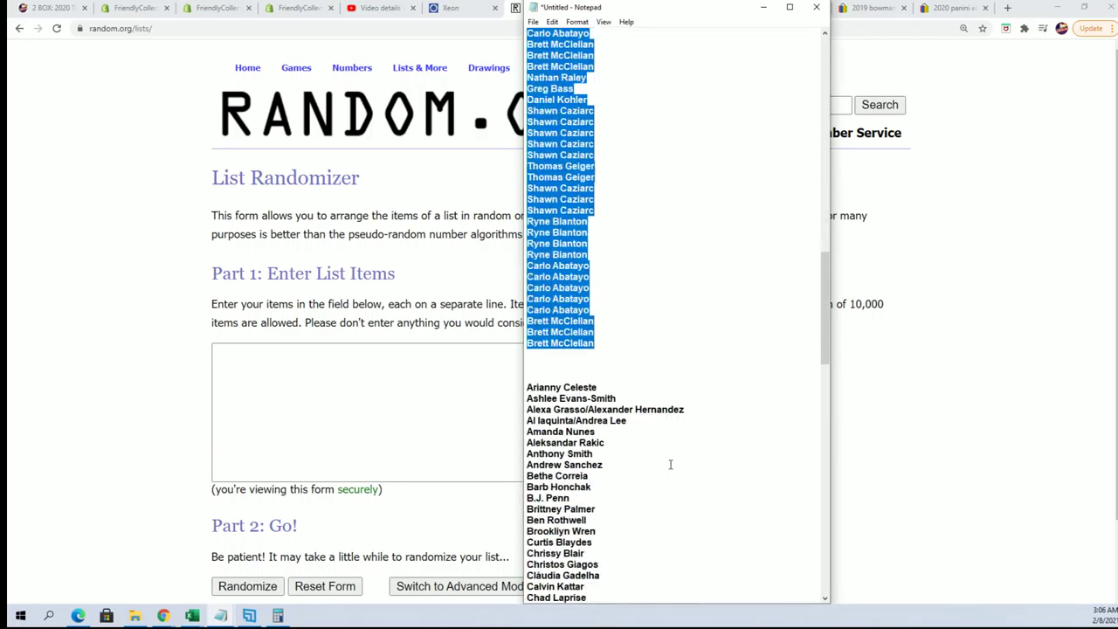
scroll(669, 463, down, 9)
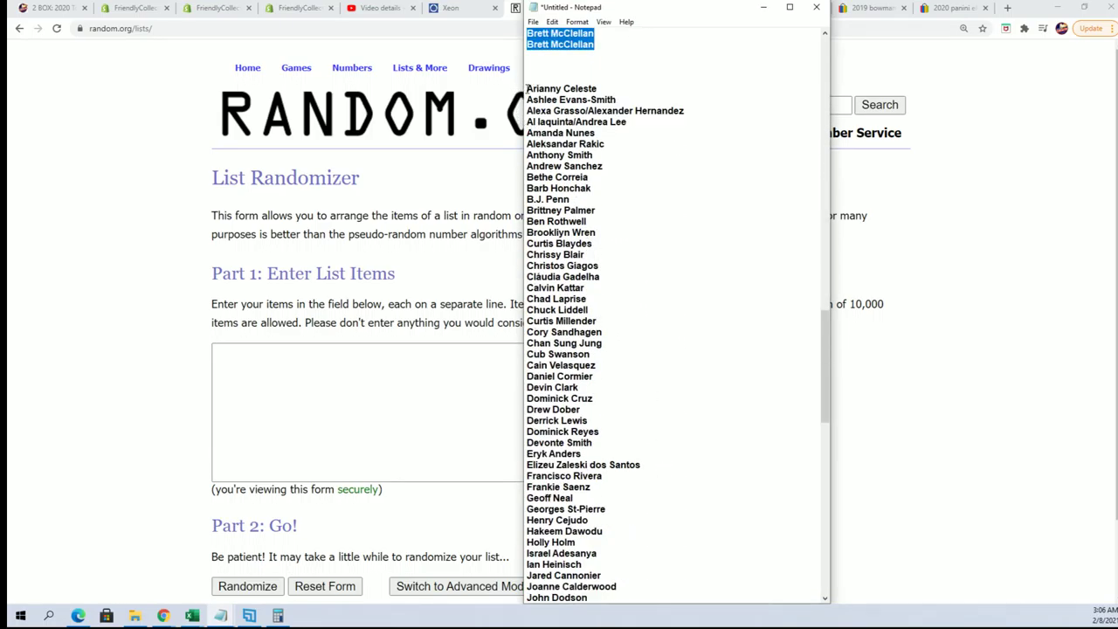
mouse_move(527, 88)
mouse_down()
mouse_move(603, 312)
mouse_move(664, 612)
mouse_move(715, 624)
mouse_move(603, 524)
mouse_move(603, 602)
mouse_move(637, 465)
mouse_move(597, 586)
mouse_up()
right_click(565, 341)
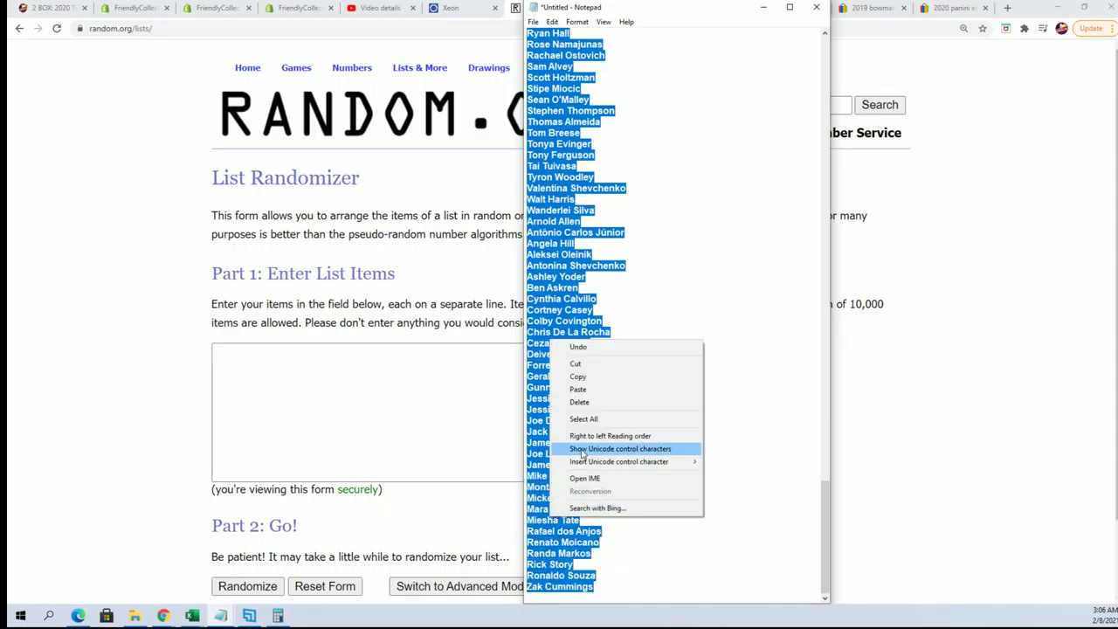
click(577, 377)
- Paste the fighter names into the list field and randomize them
scroll(357, 416, down, 1)
click(326, 365)
right_click(301, 301)
click(295, 387)
scroll(644, 360, down, 1)
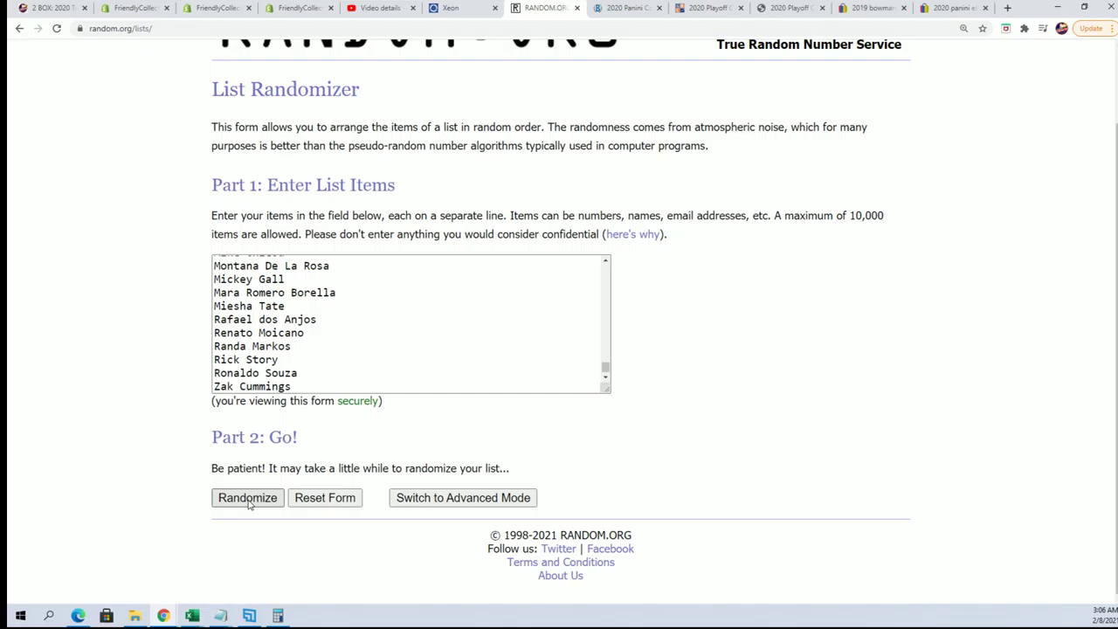
click(250, 504)
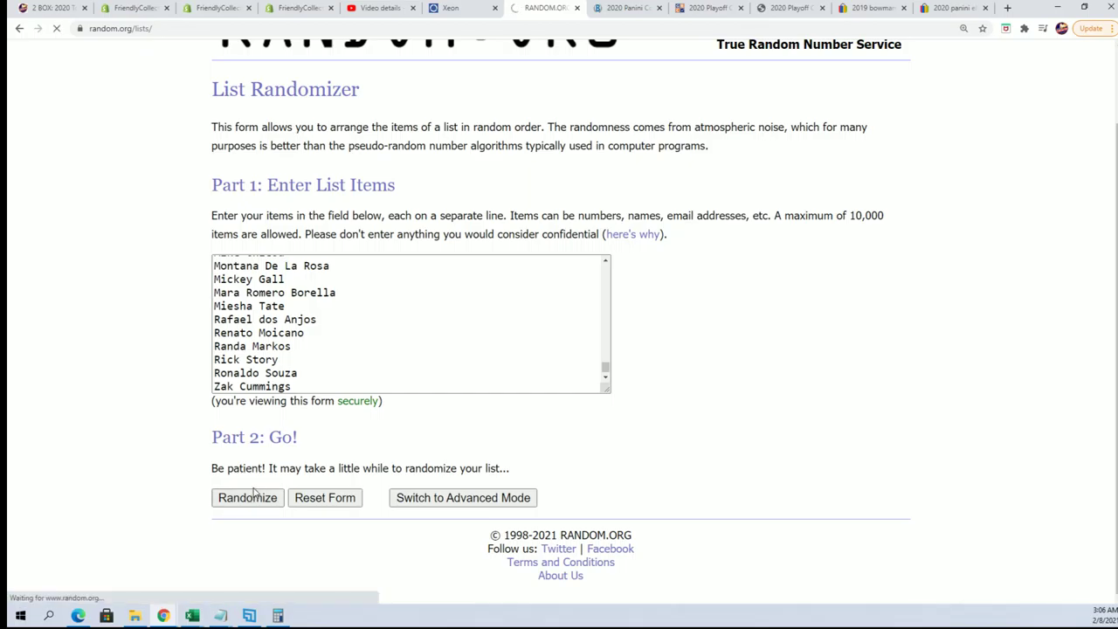
- Reshuffle the 125 fighter names six more times, reaching 7 randomizations
scroll(223, 496, down, 20)
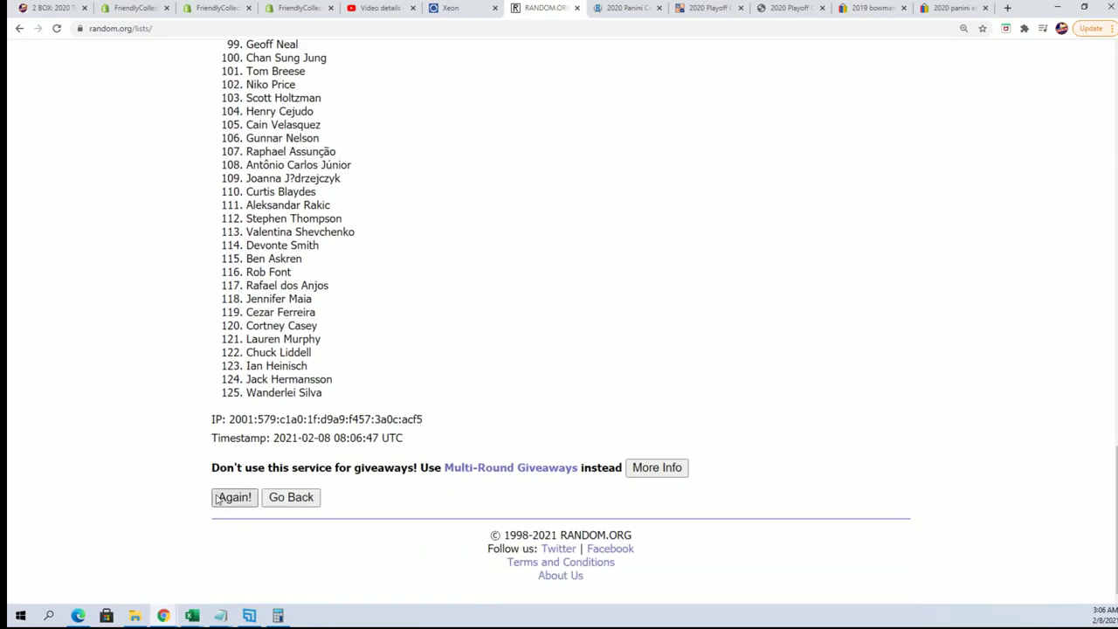
click(218, 497)
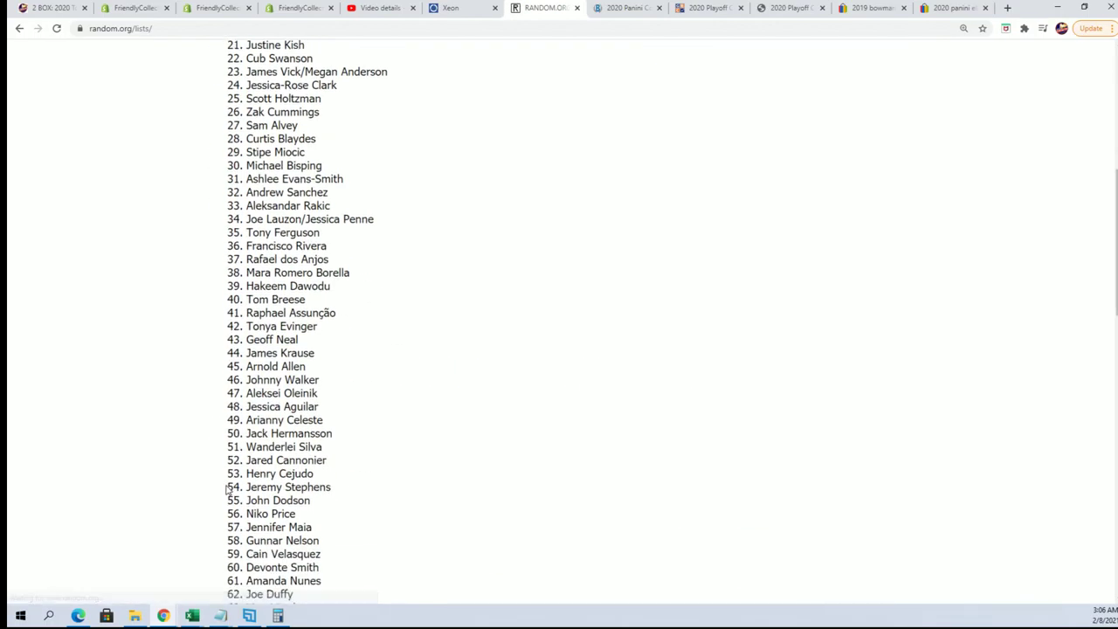
scroll(225, 489, down, 12)
click(230, 502)
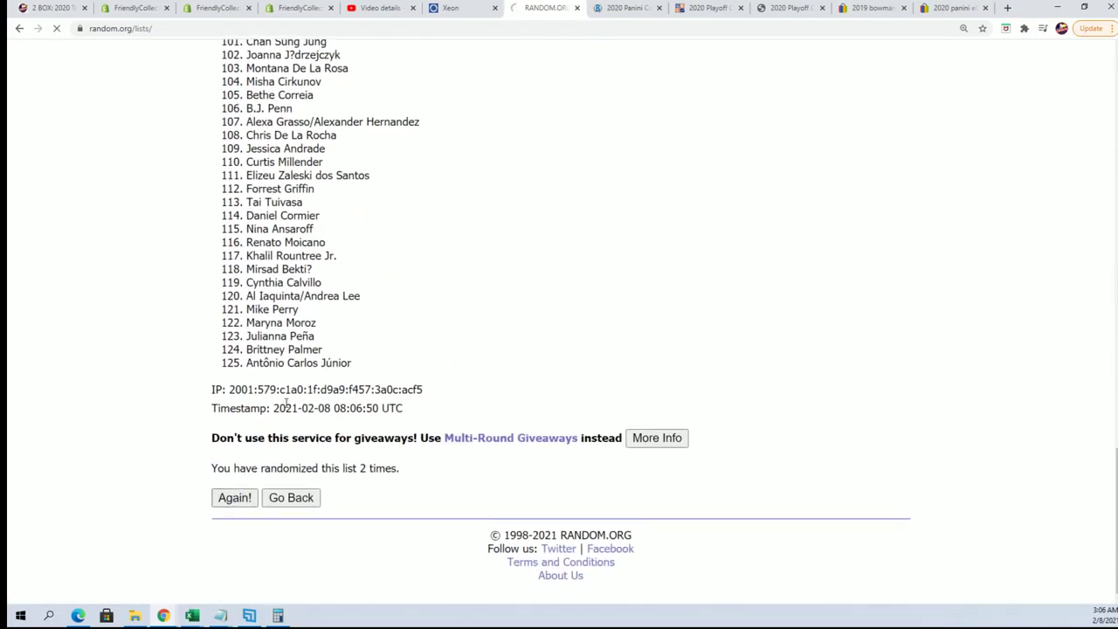
scroll(237, 502, down, 12)
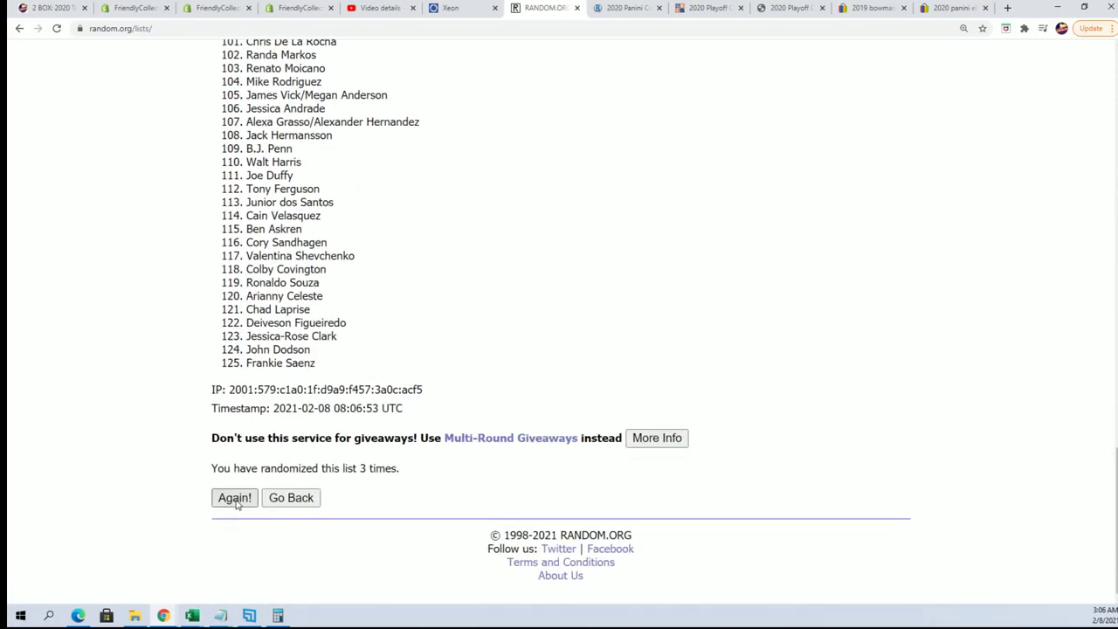
click(237, 503)
scroll(226, 475, down, 12)
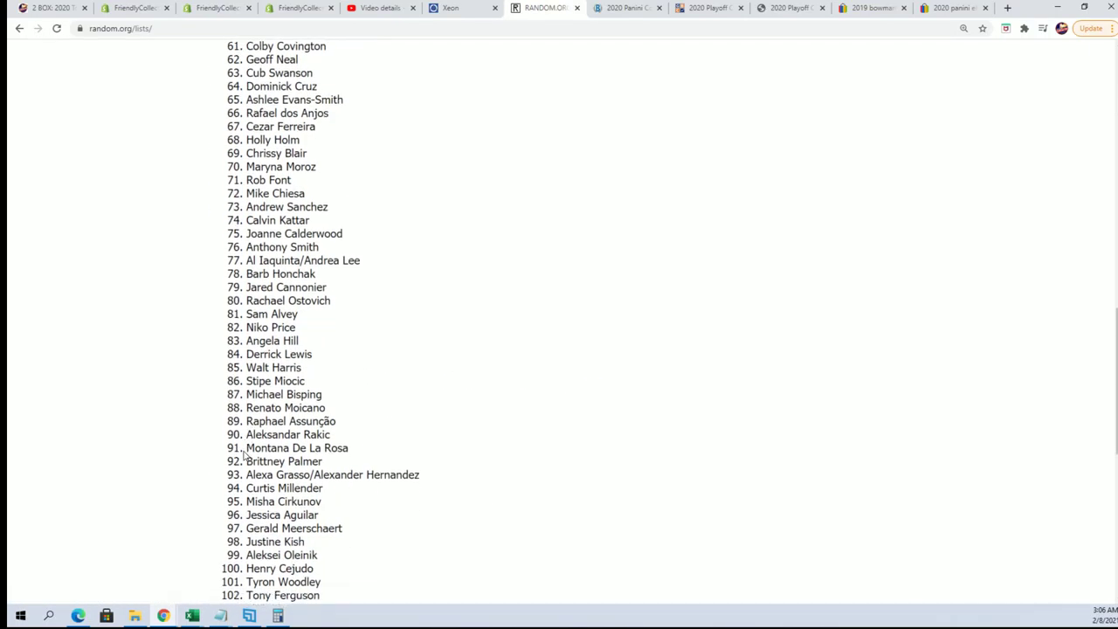
click(232, 501)
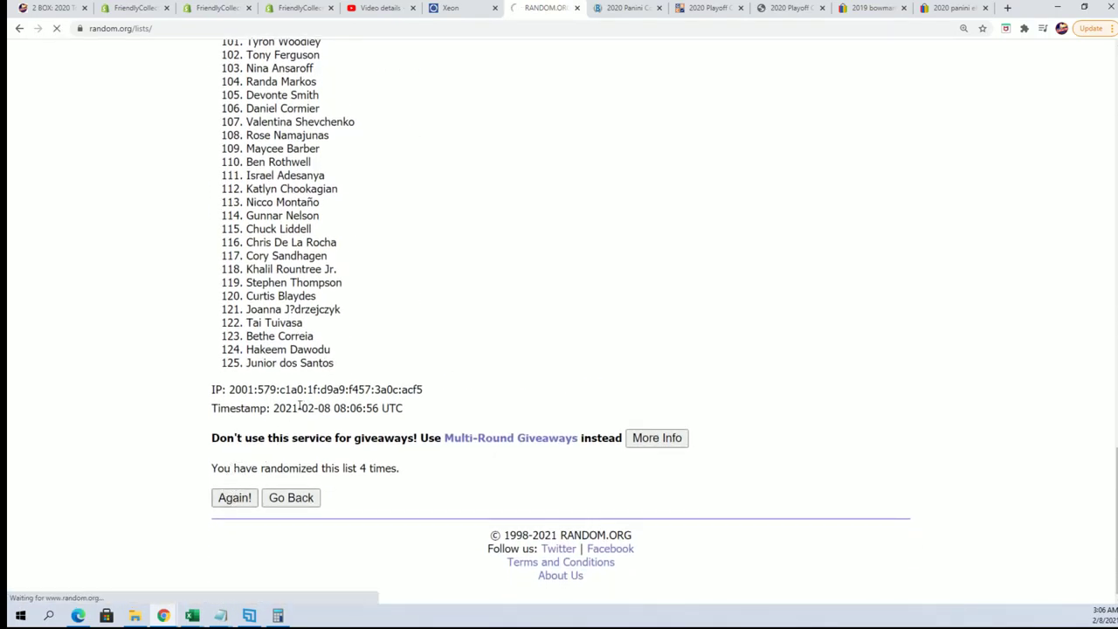
scroll(308, 424, down, 10)
scroll(308, 424, down, 7)
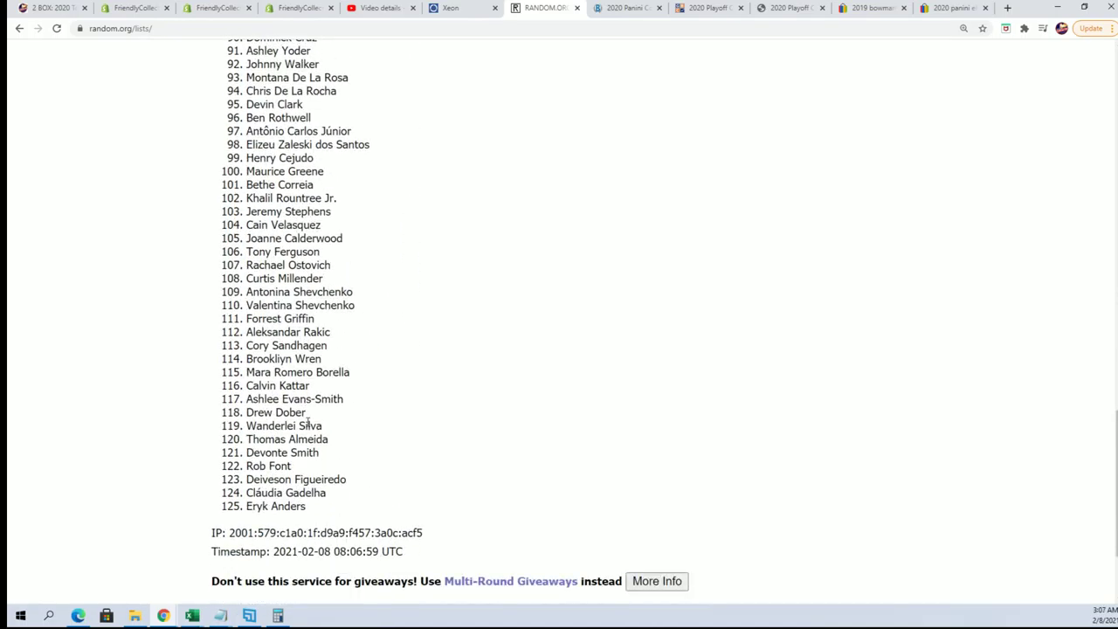
click(227, 498)
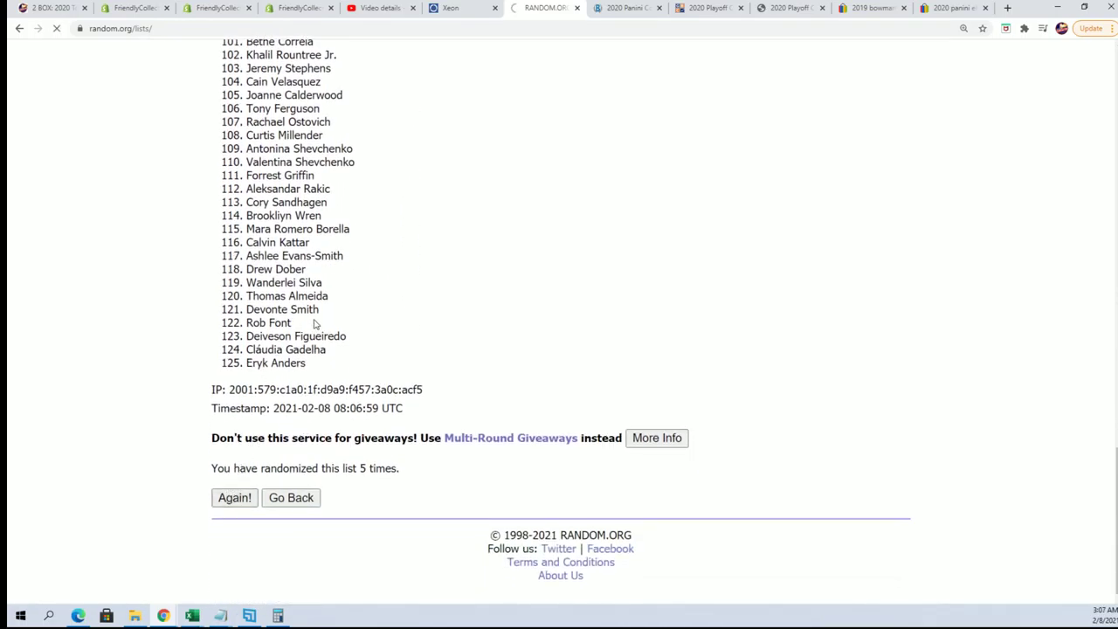
scroll(326, 365, down, 15)
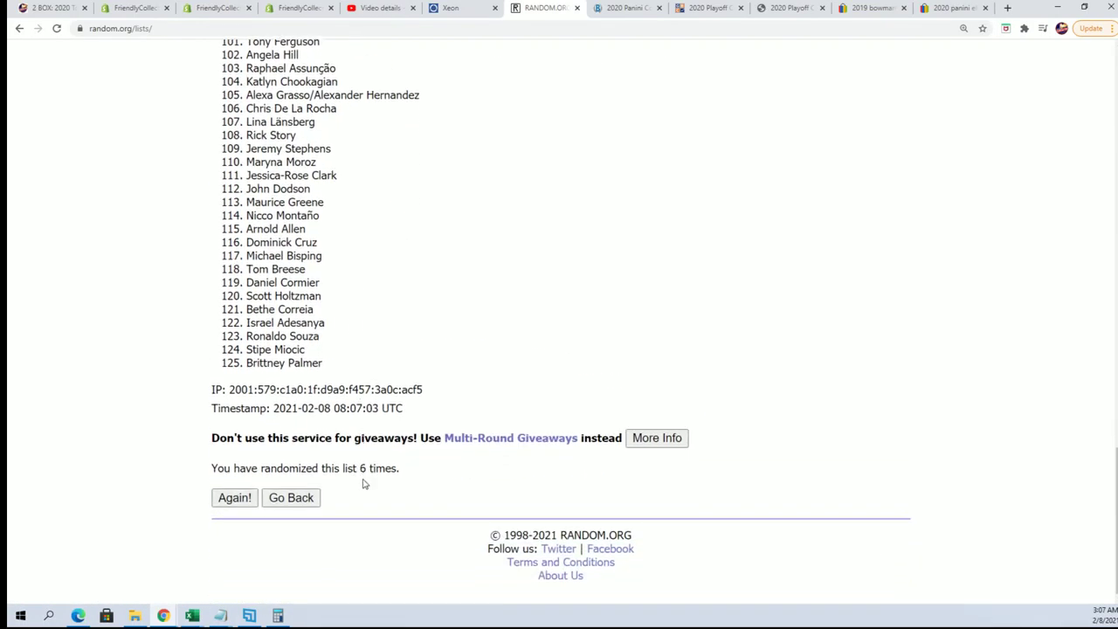
click(226, 497)
scroll(352, 203, down, 2)
- Copy the full shuffled fighter list and bring the Excel sheet back to the front
mouse_move(235, 117)
mouse_down()
mouse_move(392, 317)
mouse_move(327, 392)
mouse_move(345, 368)
mouse_up()
scroll(344, 375, down, 8)
scroll(338, 392, down, 7)
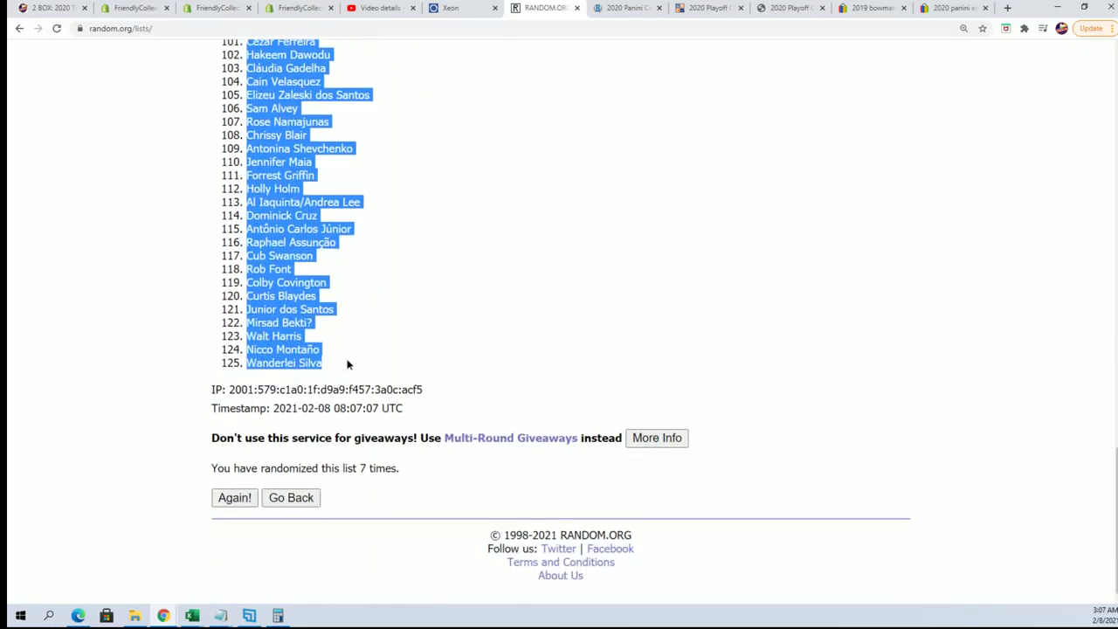
right_click(281, 337)
click(306, 347)
scroll(564, 439, up, 10)
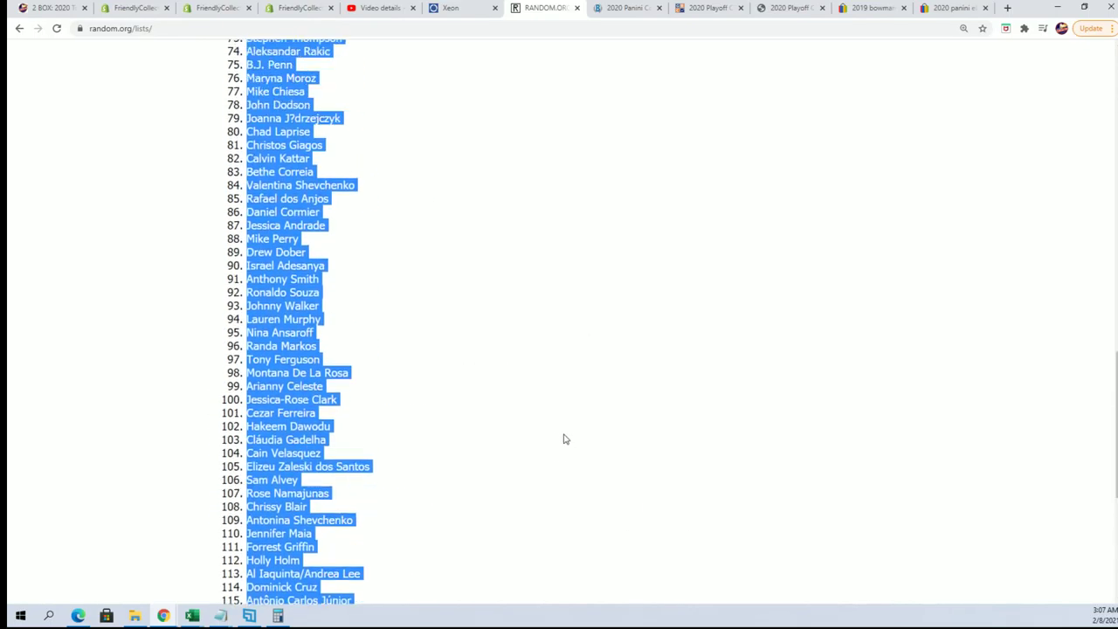
scroll(547, 430, up, 6)
scroll(401, 404, down, 2)
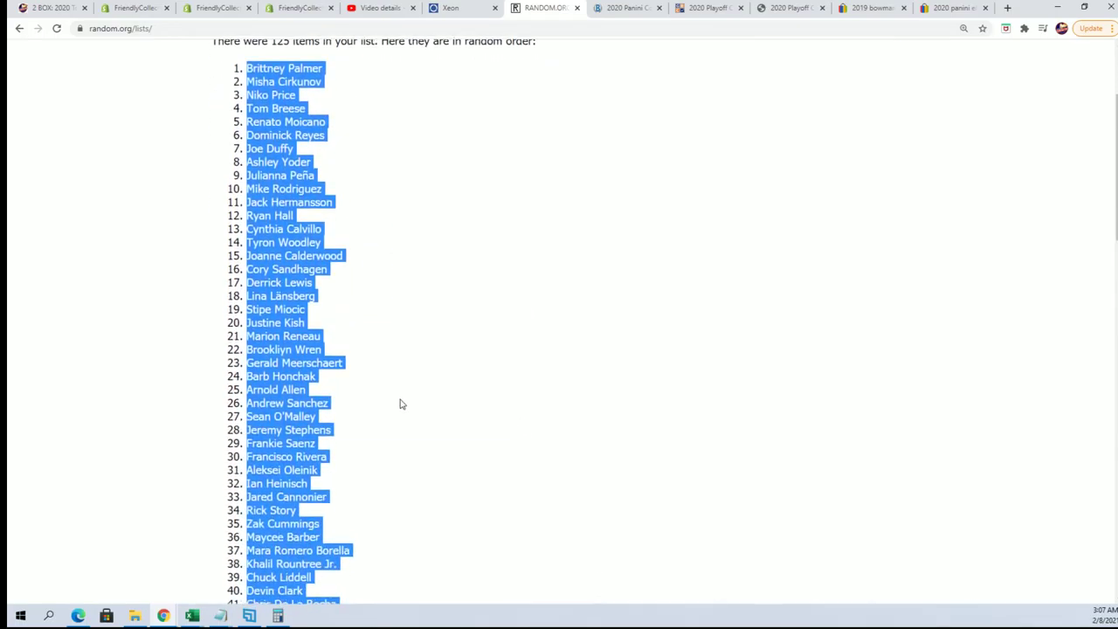
key(alt+Tab)
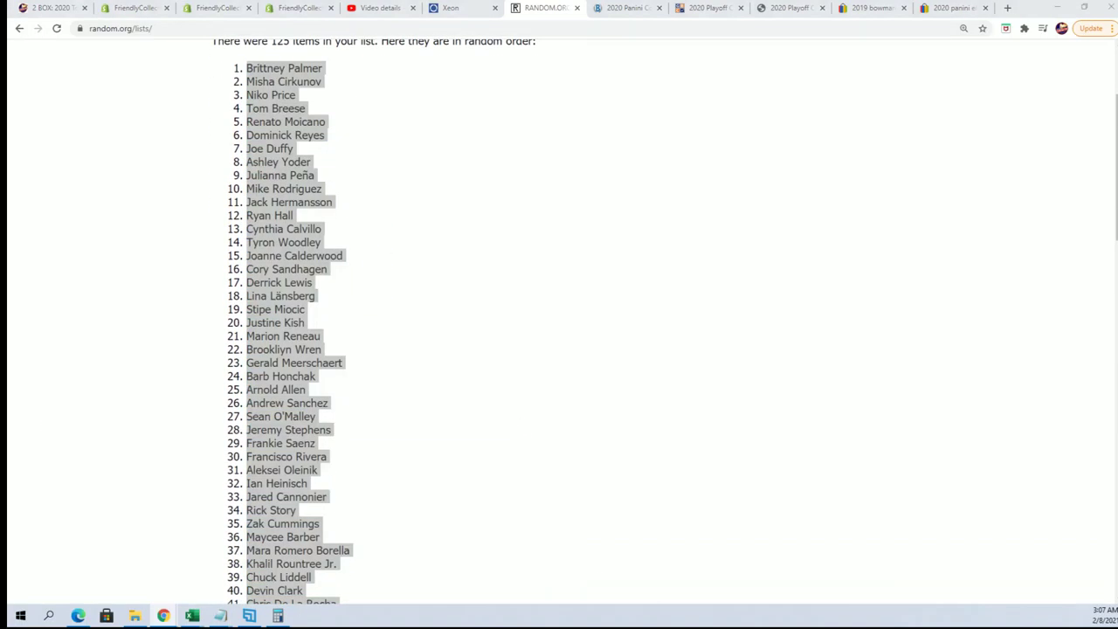
click(192, 615)
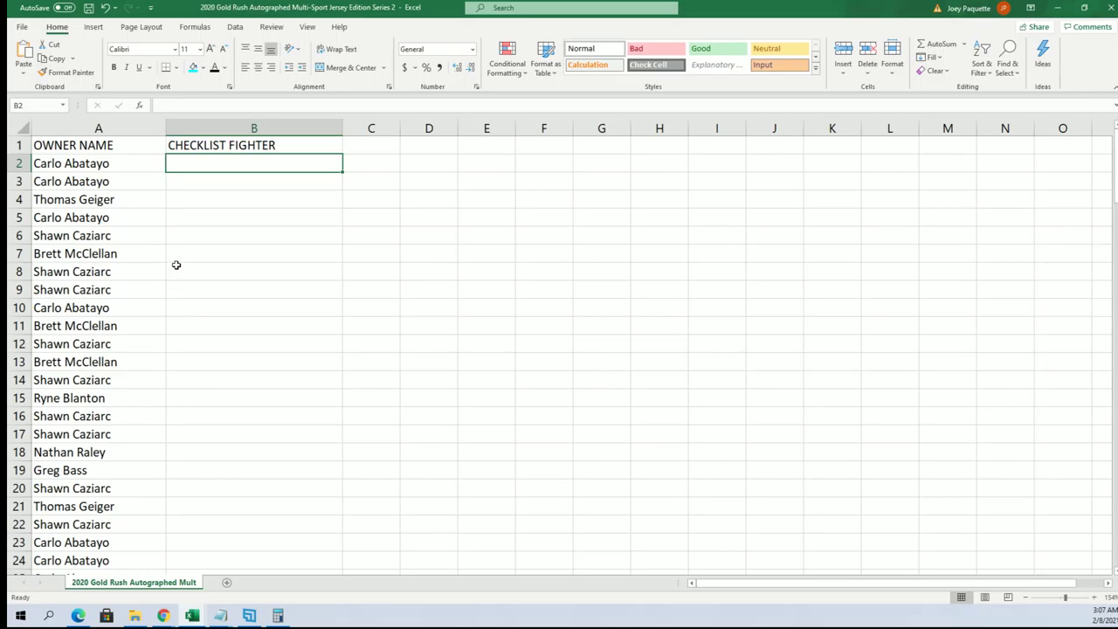
- Paste the fighter names into B2 as Text via Paste Special, then narrow column A
right_click(173, 159)
click(220, 236)
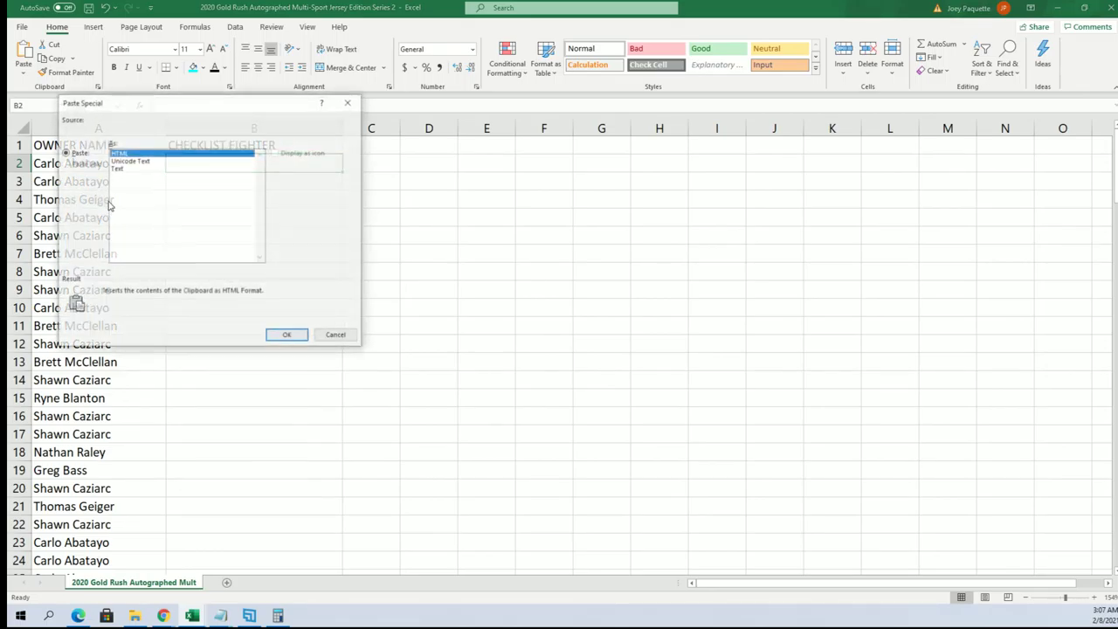
click(114, 168)
click(287, 335)
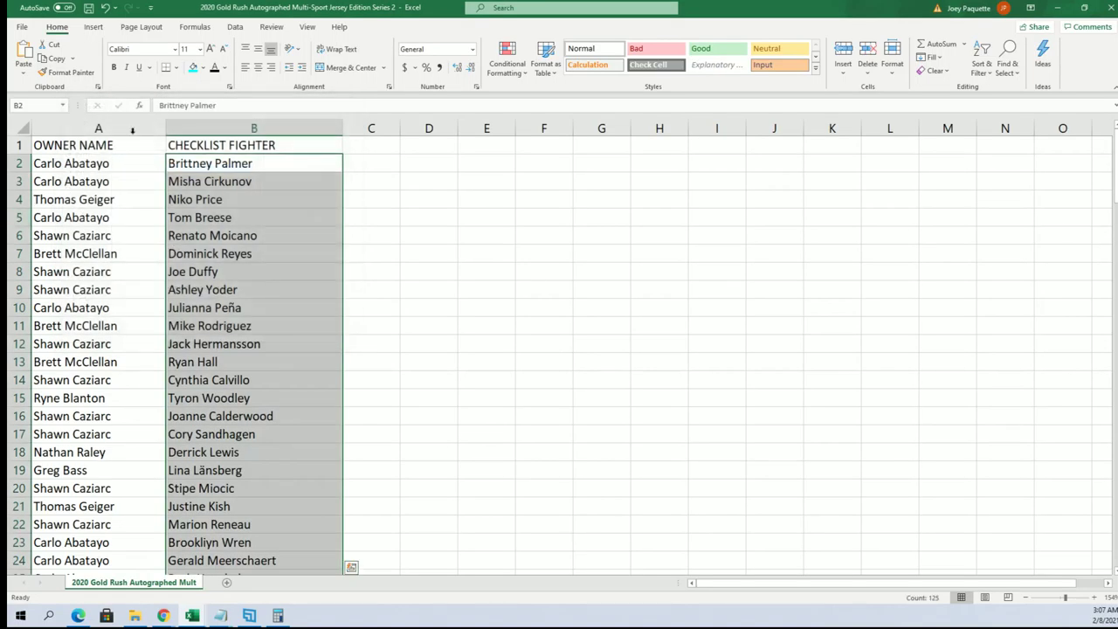
click(150, 124)
drag(166, 126, 132, 126)
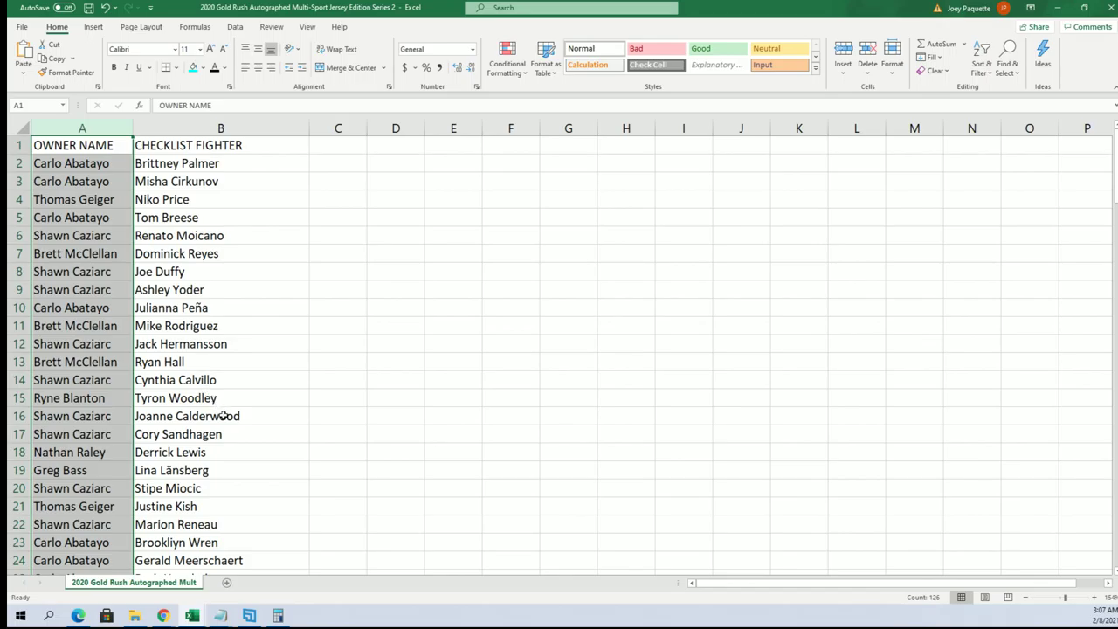
scroll(231, 437, down, 1)
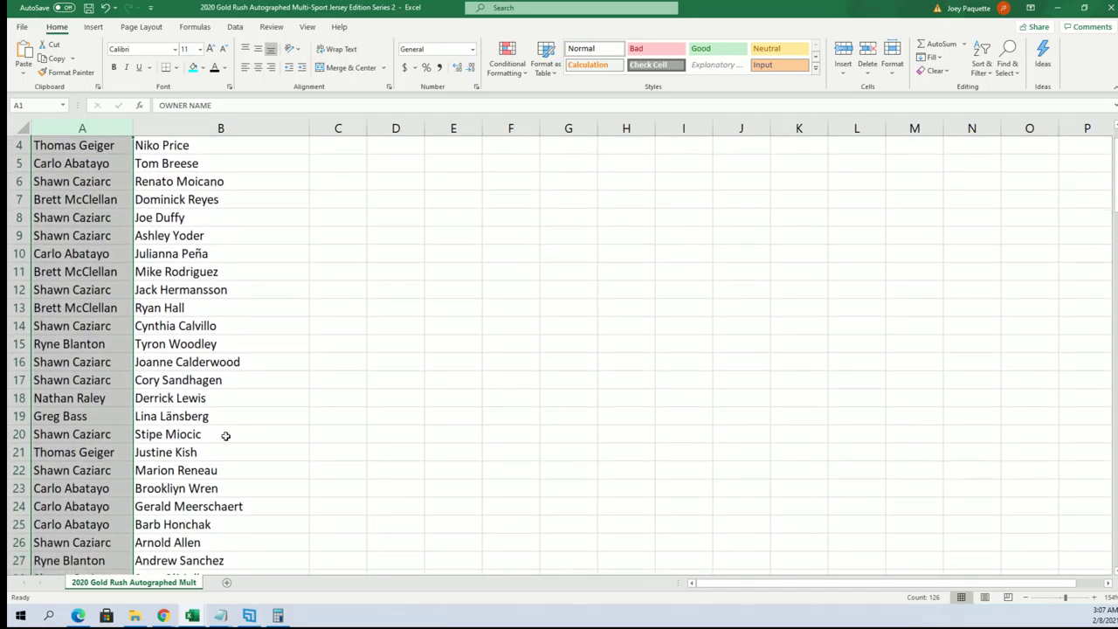
scroll(225, 436, down, 1)
click(224, 435)
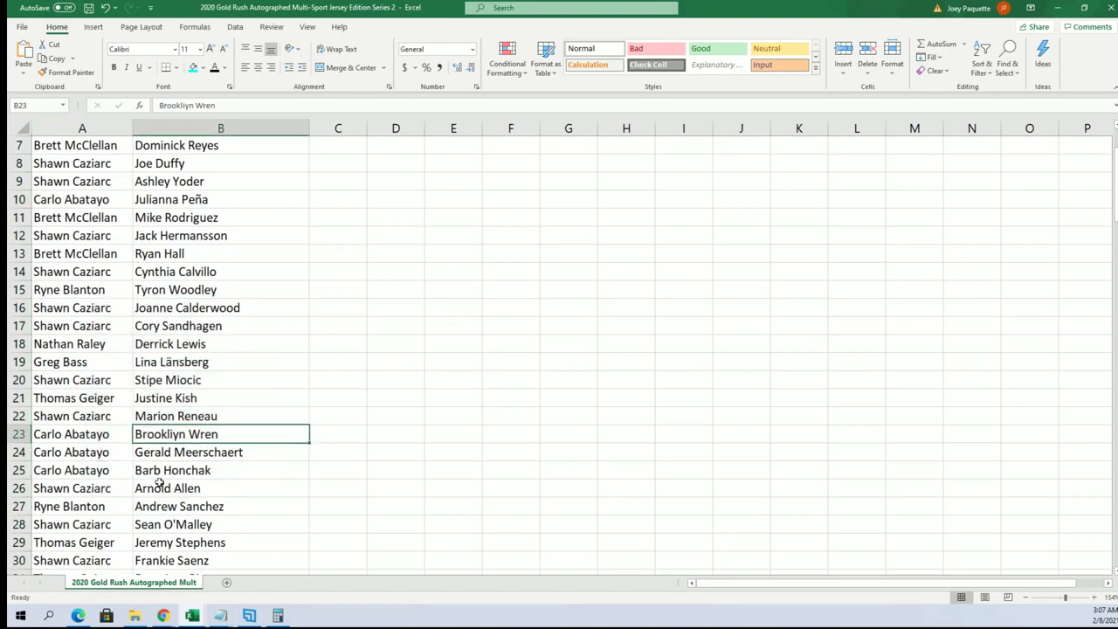
scroll(183, 476, down, 1)
click(185, 420)
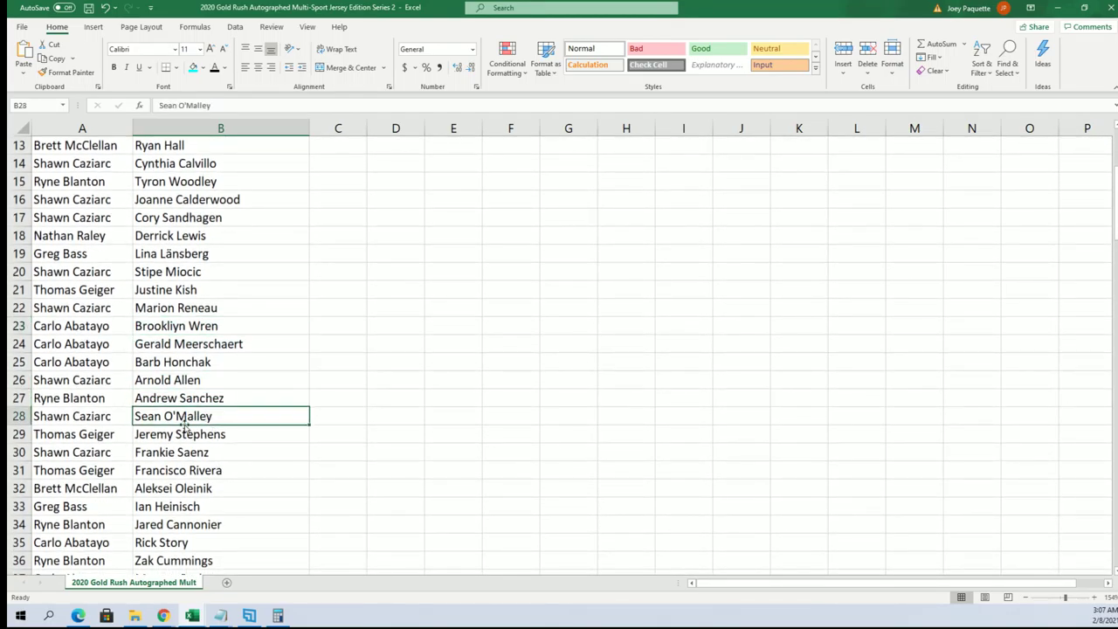
scroll(204, 478, down, 1)
scroll(205, 480, down, 3)
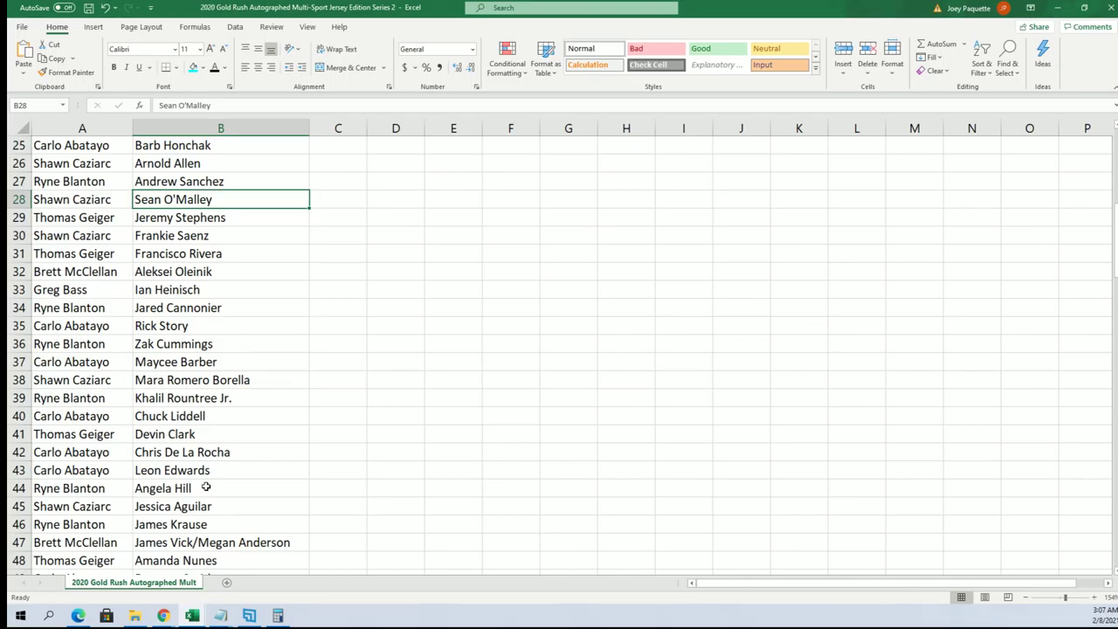
scroll(206, 486, down, 3)
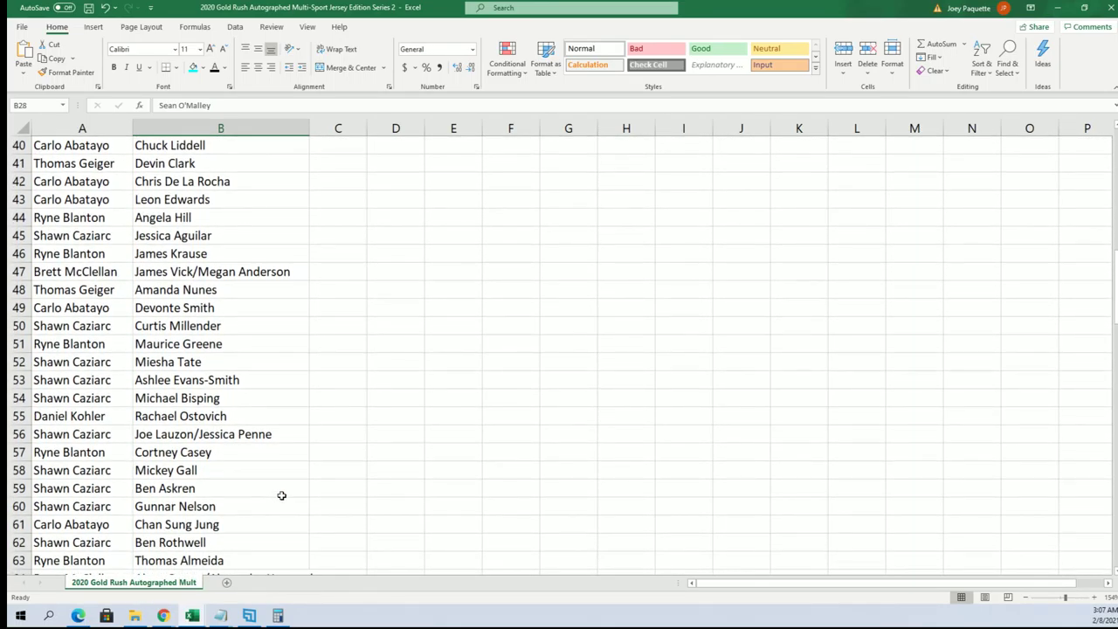
scroll(282, 495, down, 2)
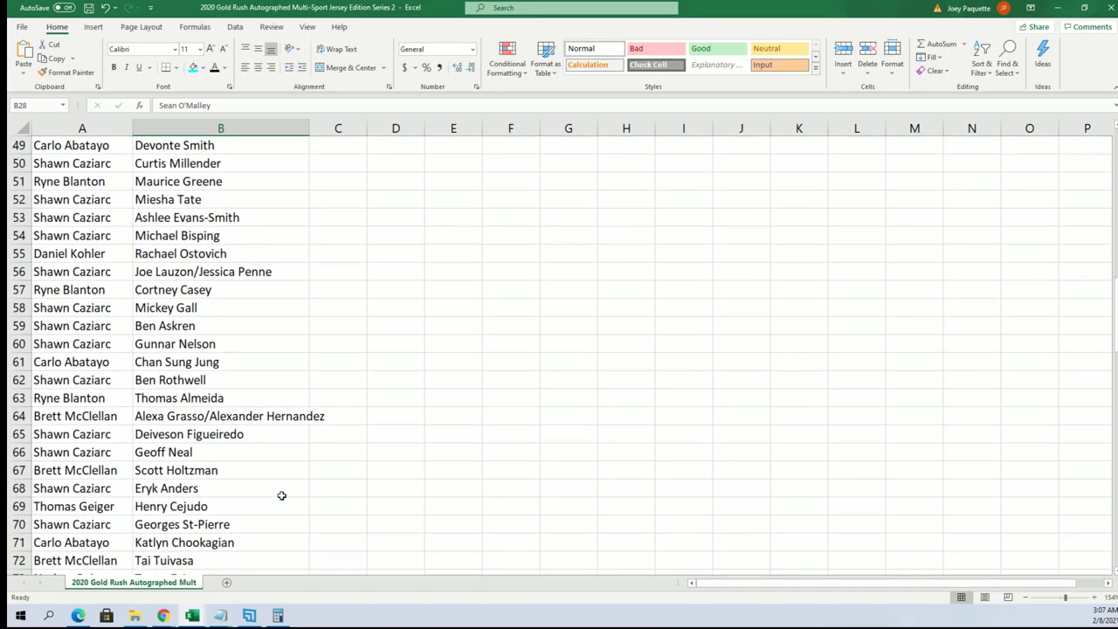
scroll(281, 497, down, 1)
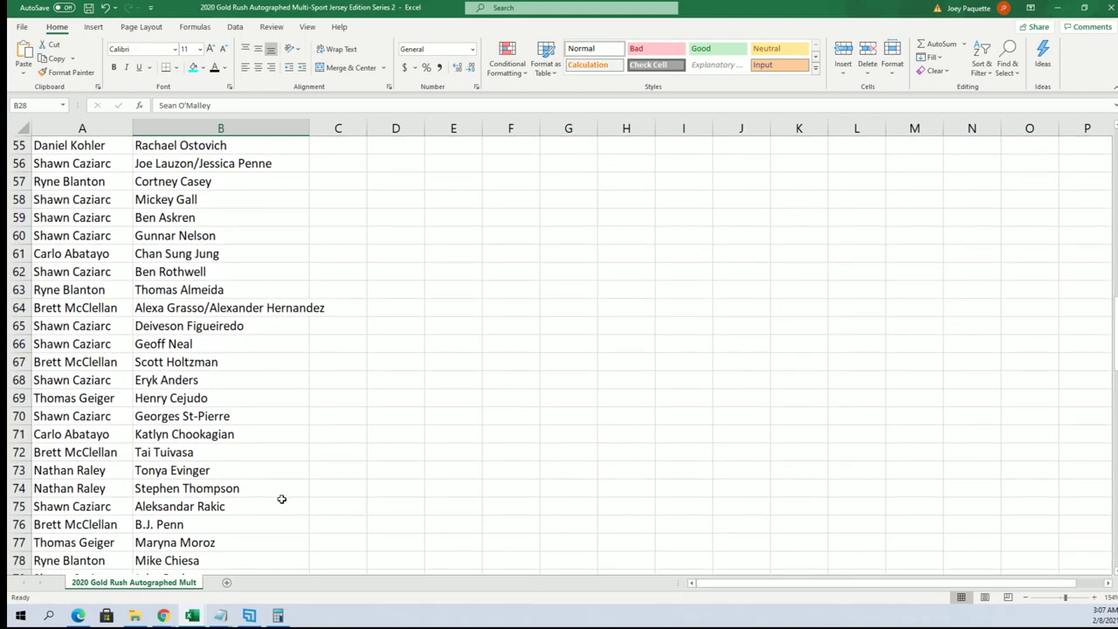
scroll(281, 497, down, 1)
scroll(281, 498, down, 3)
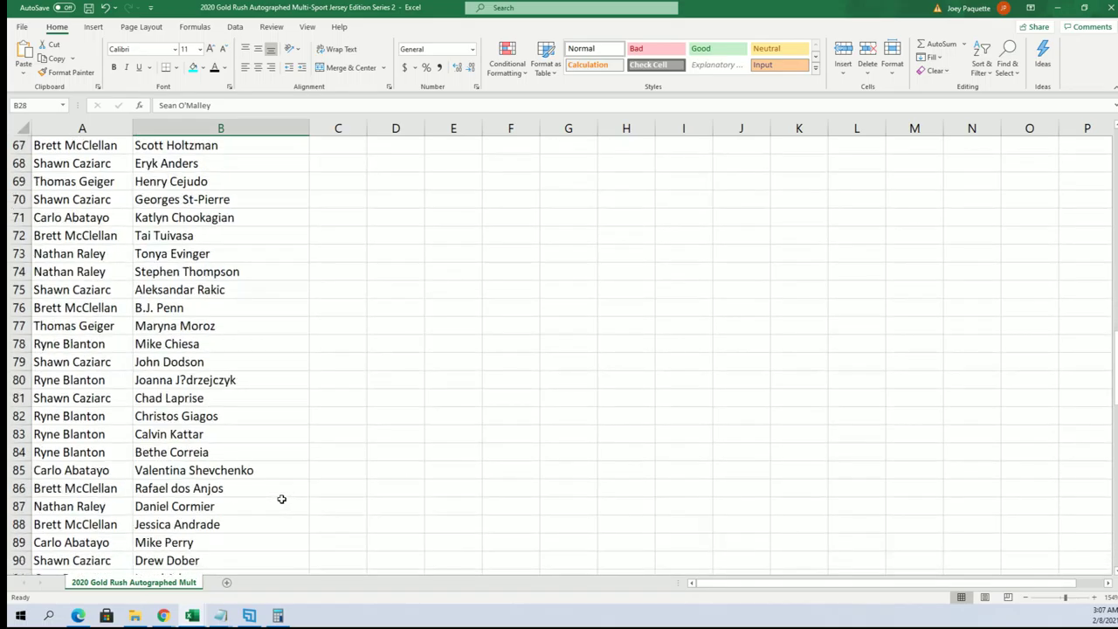
scroll(281, 499, down, 2)
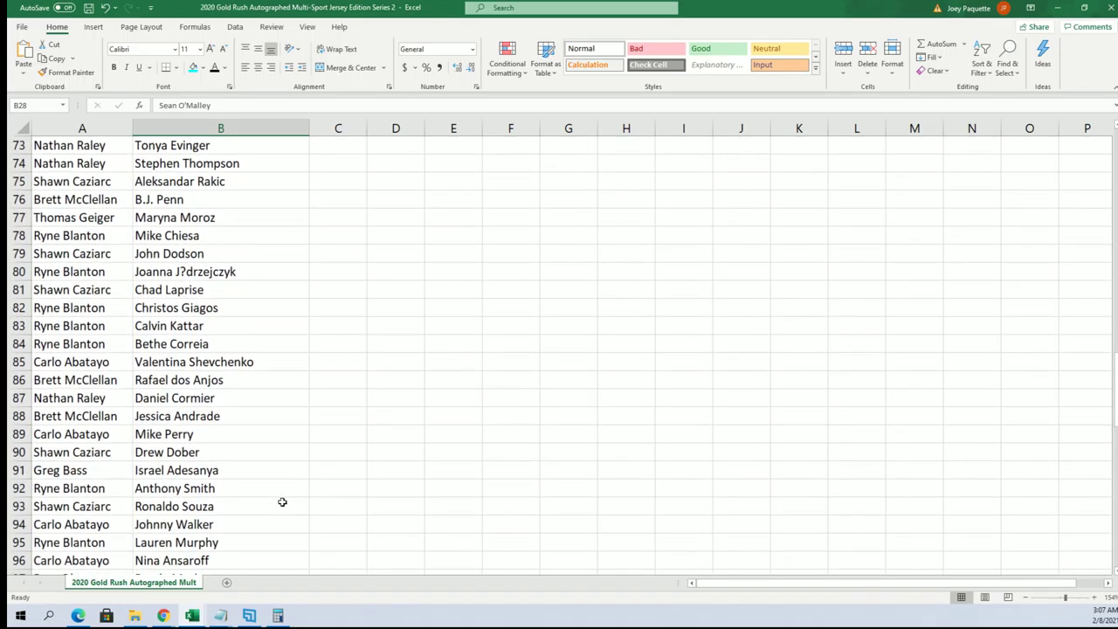
scroll(282, 503, down, 2)
scroll(282, 504, down, 1)
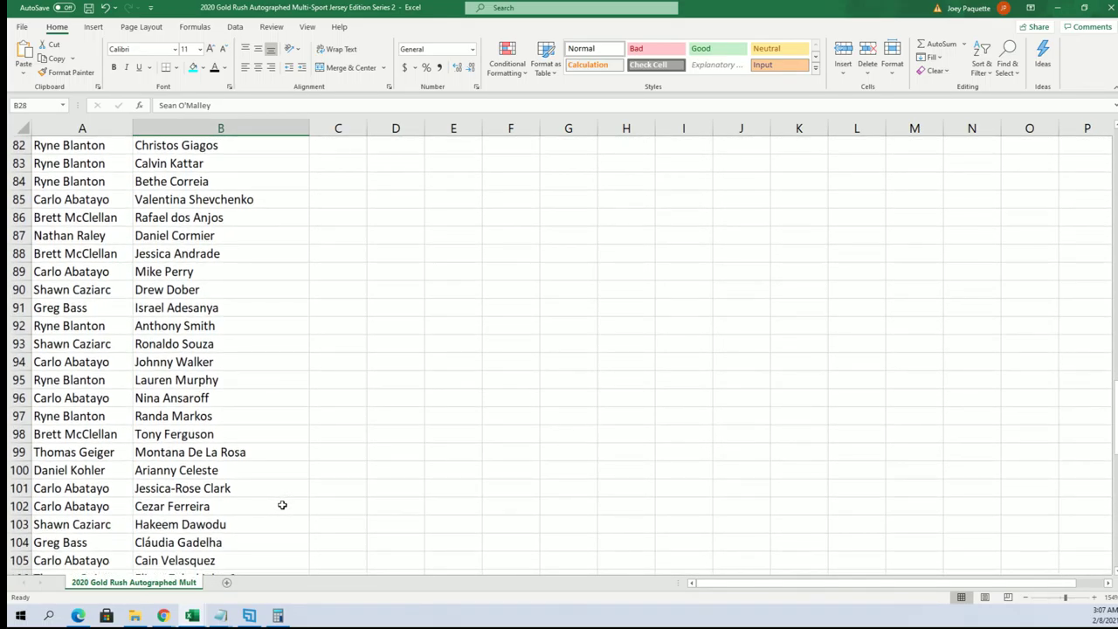
scroll(282, 504, down, 2)
scroll(282, 506, down, 1)
scroll(282, 506, down, 3)
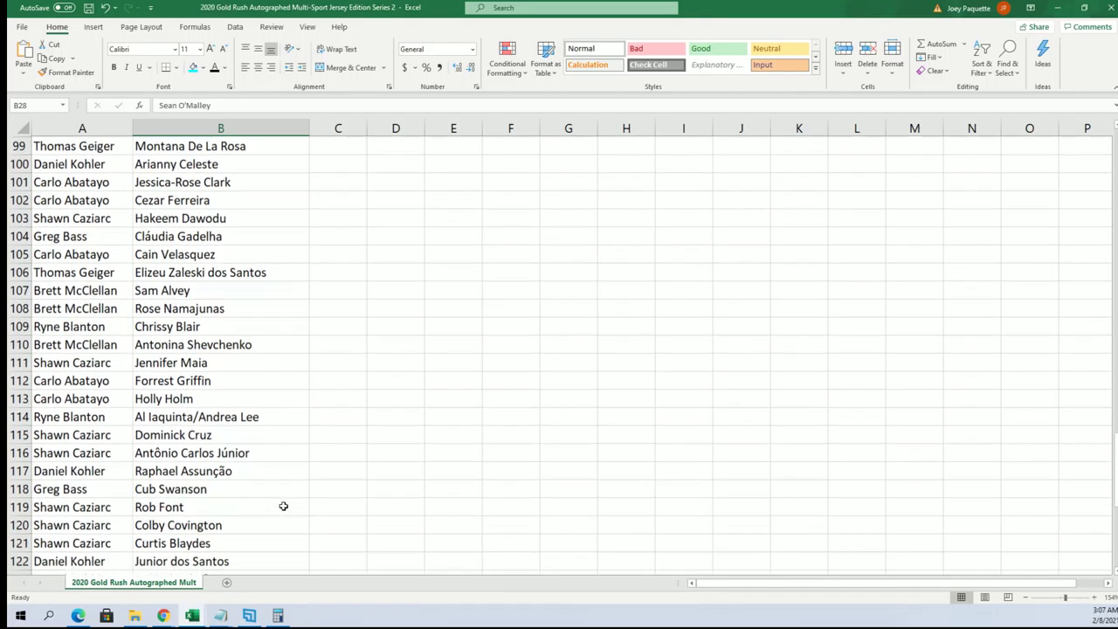
scroll(284, 505, down, 2)
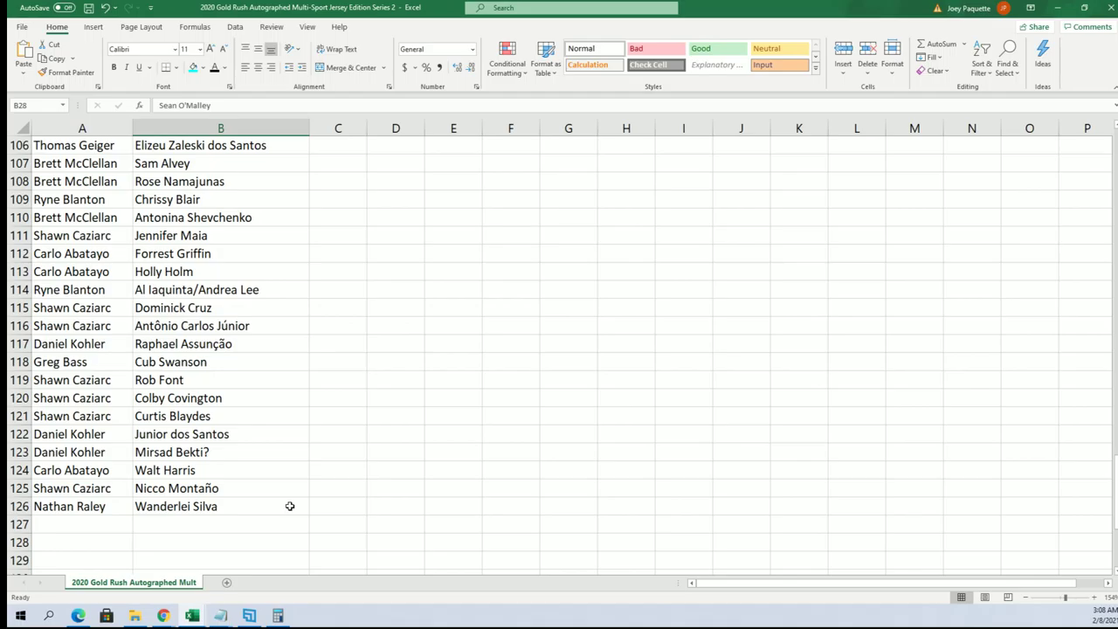
scroll(290, 506, up, 20)
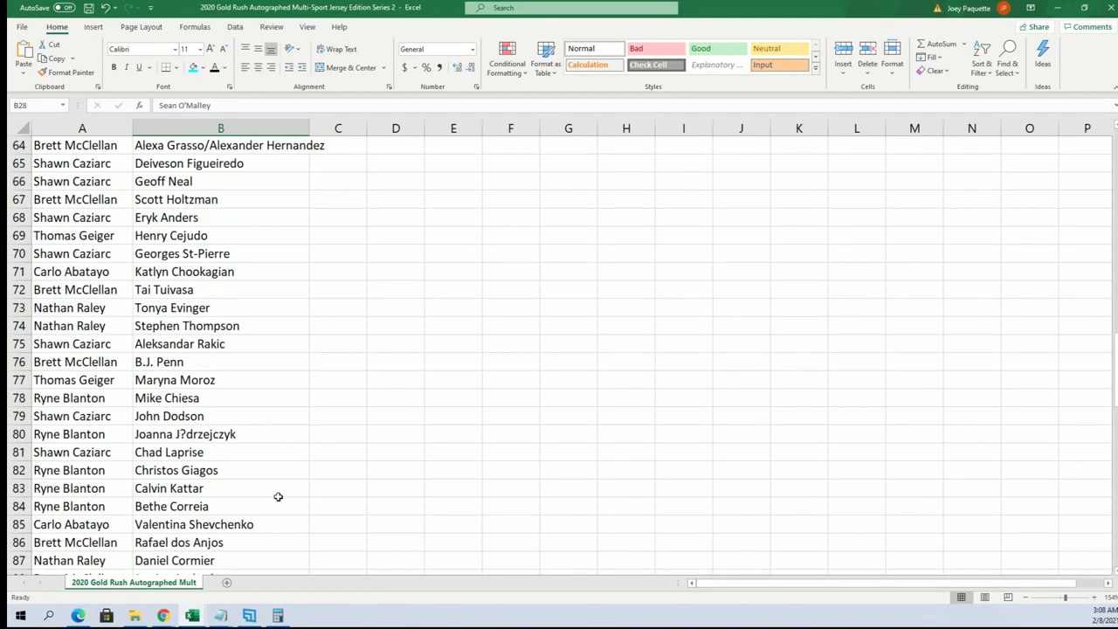
scroll(255, 486, up, 2)
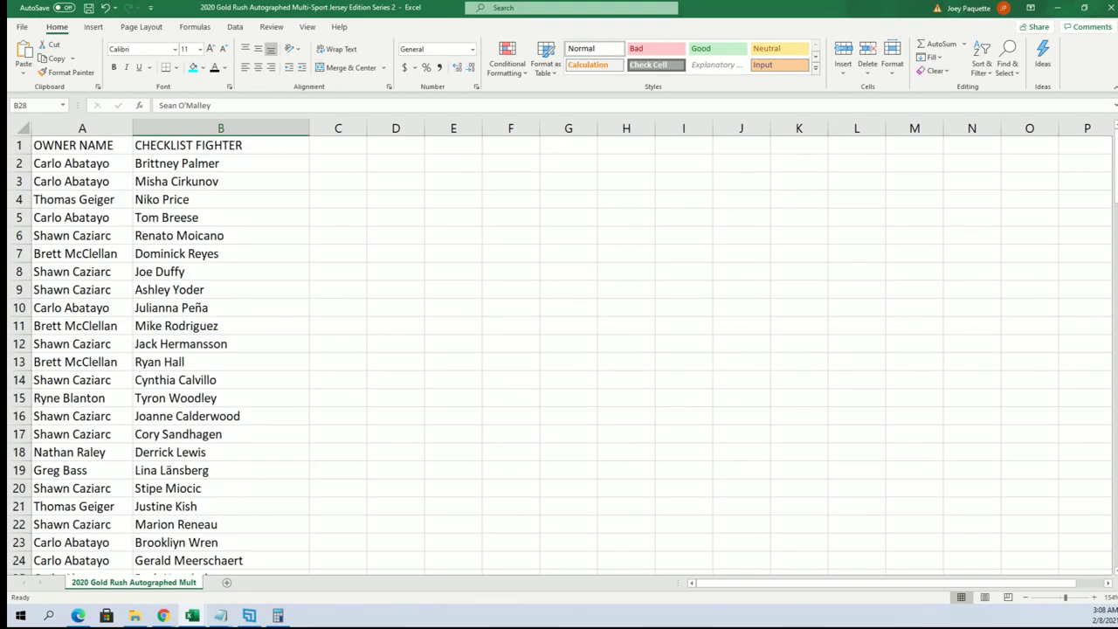